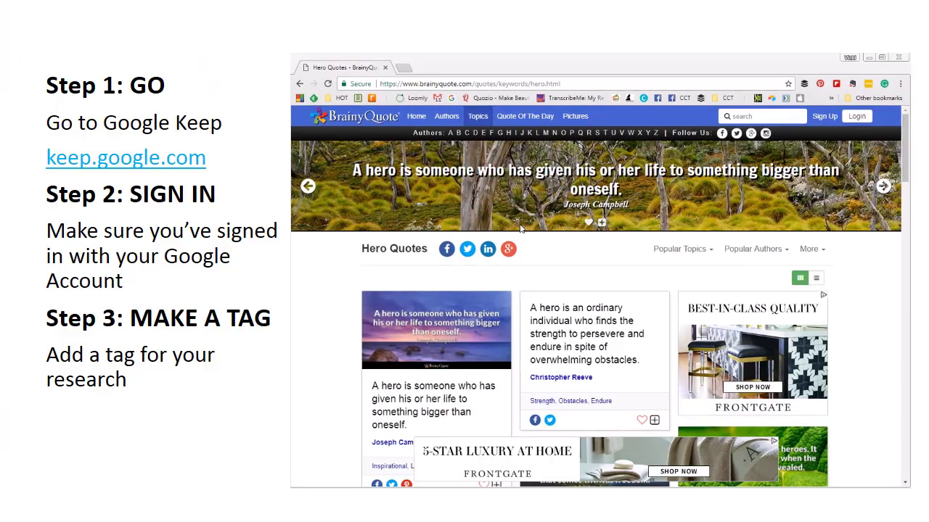
- Load keep.google.com in the current Chrome tab in place of the quotes page
click(436, 83)
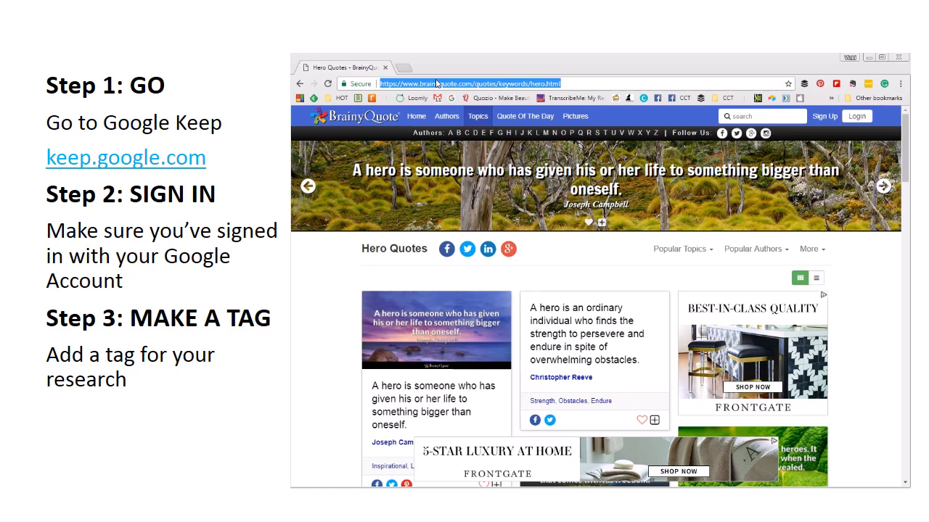
text(keep.google.com)
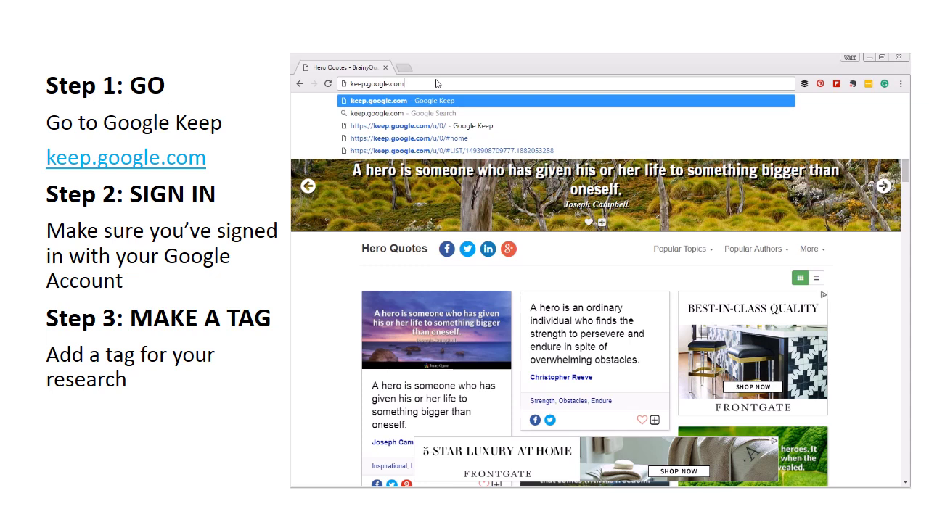
key(Return)
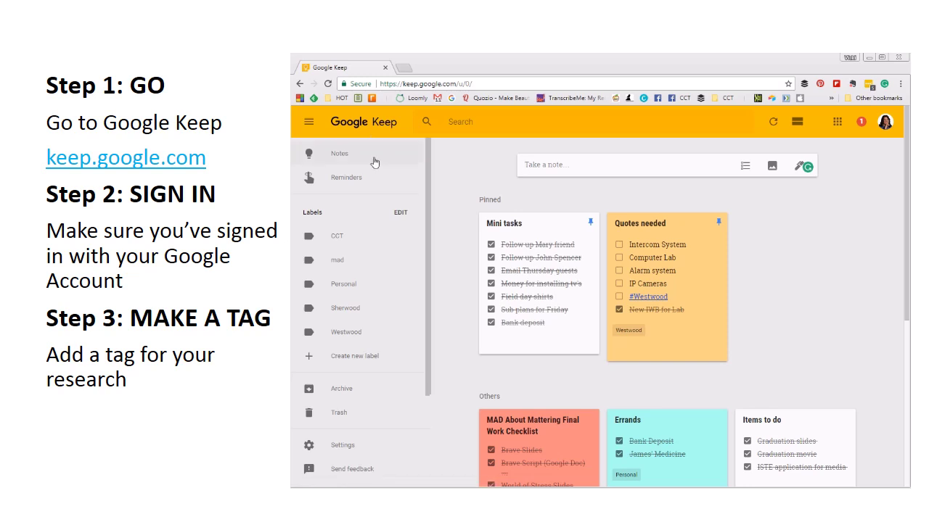
- Create a new Keep label named after the doctor and close the label editor
click(364, 357)
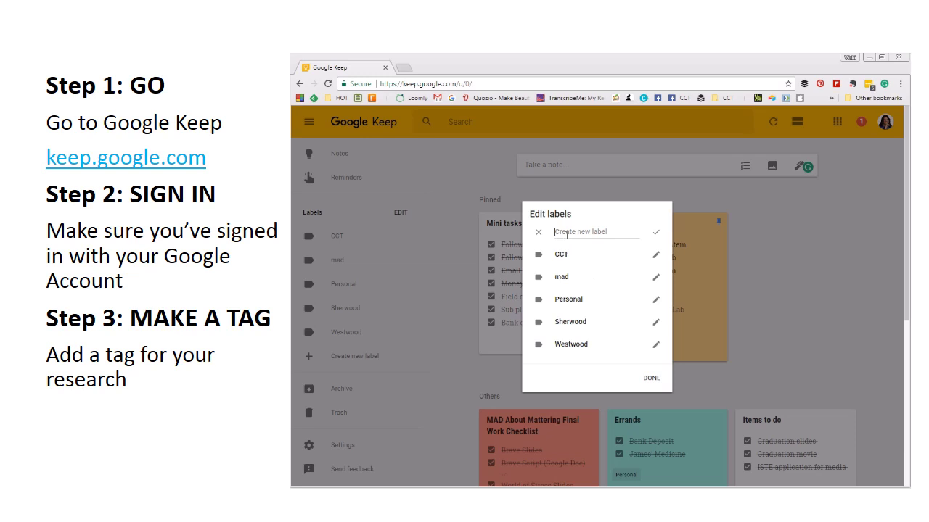
text(Paul Brand)
click(656, 233)
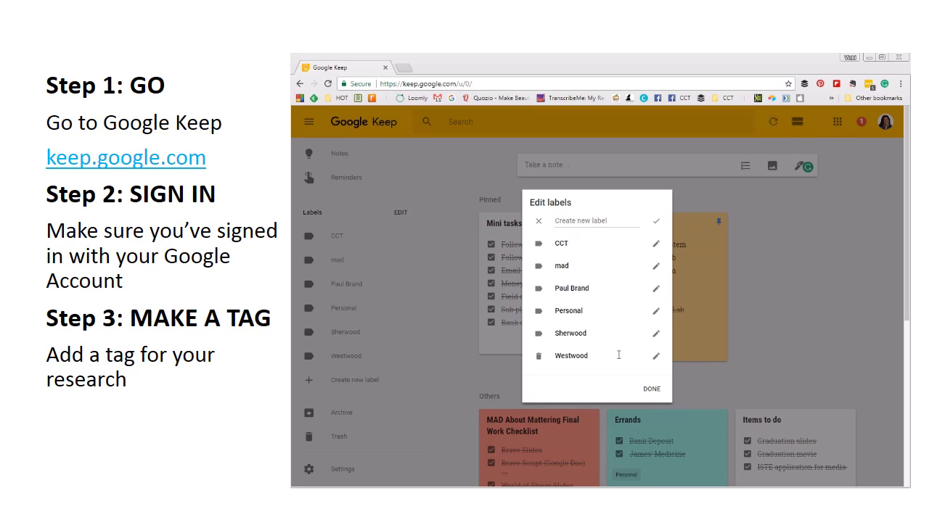
click(652, 390)
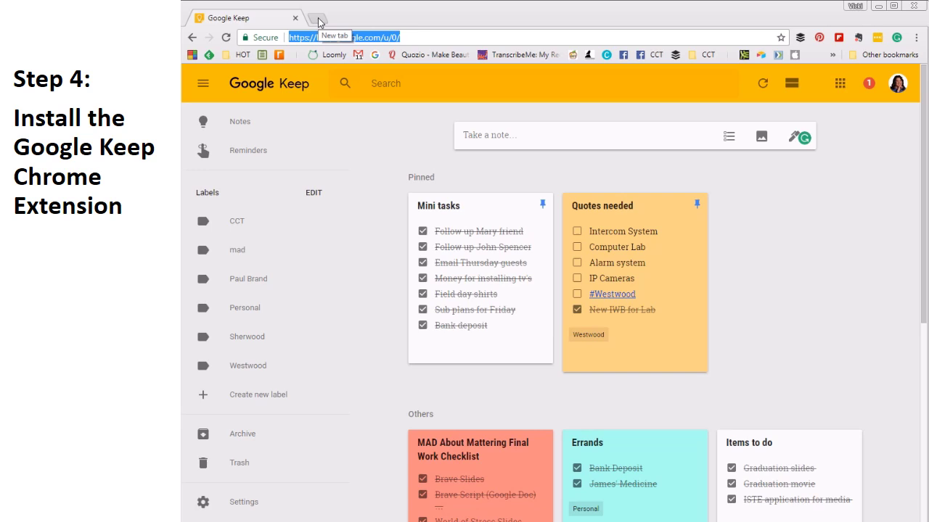
- In a new tab, search 'google keep extension' and open its Chrome Web Store listing
click(318, 20)
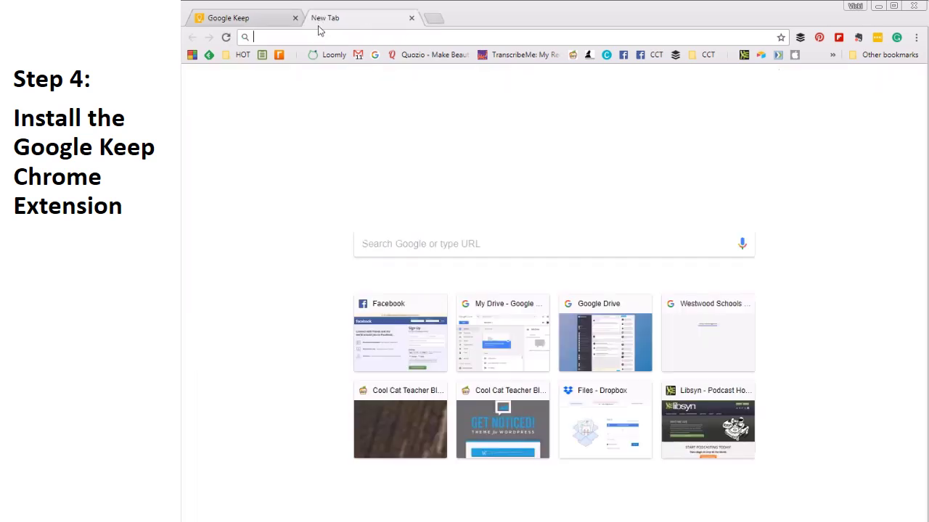
text(google keep extension)
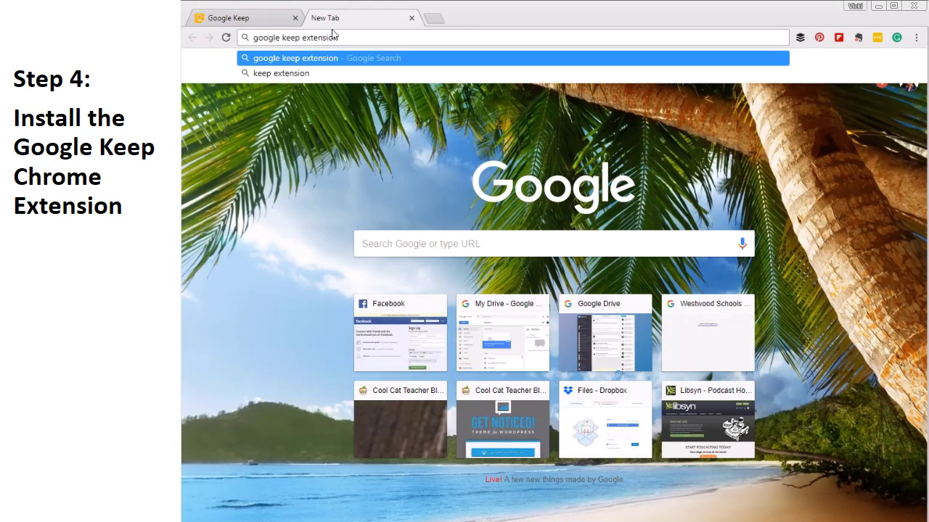
key(Return)
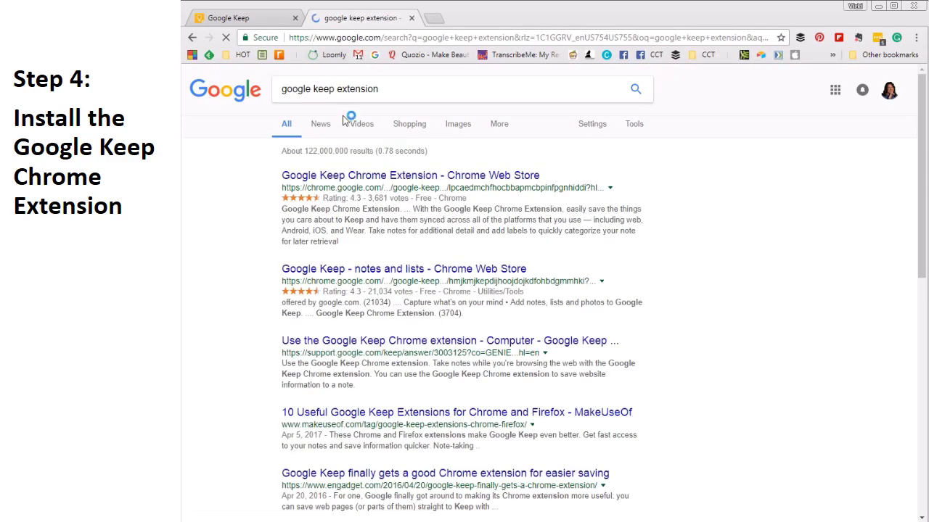
click(371, 178)
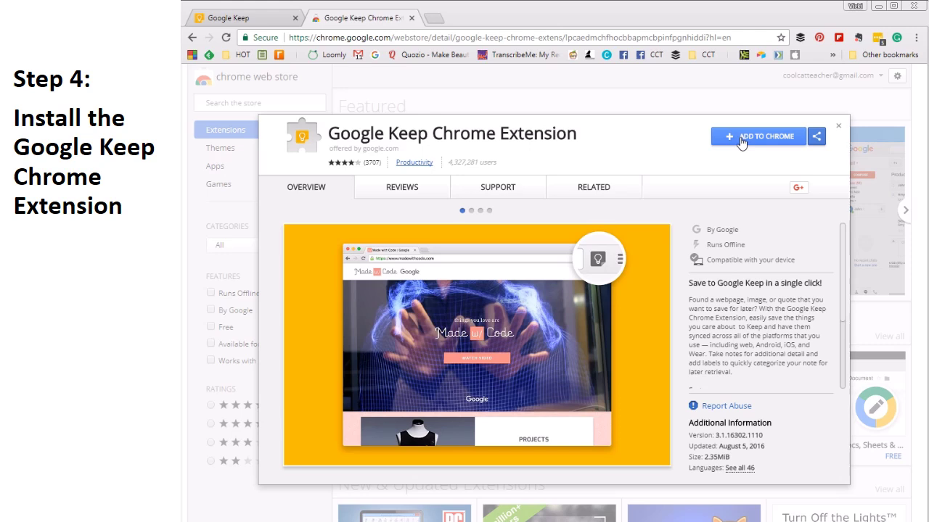
- Add the Google Keep extension to Chrome, dismiss its notice, and start a fresh tab
click(740, 139)
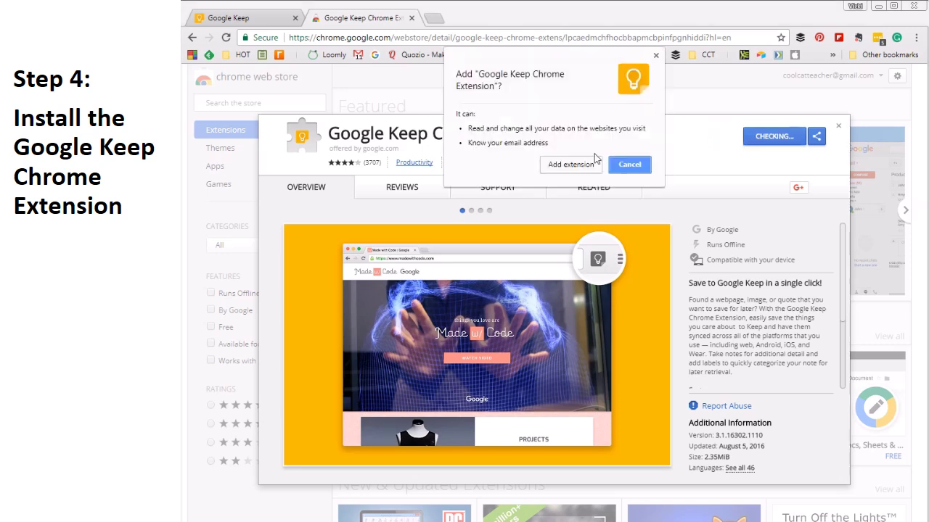
click(579, 165)
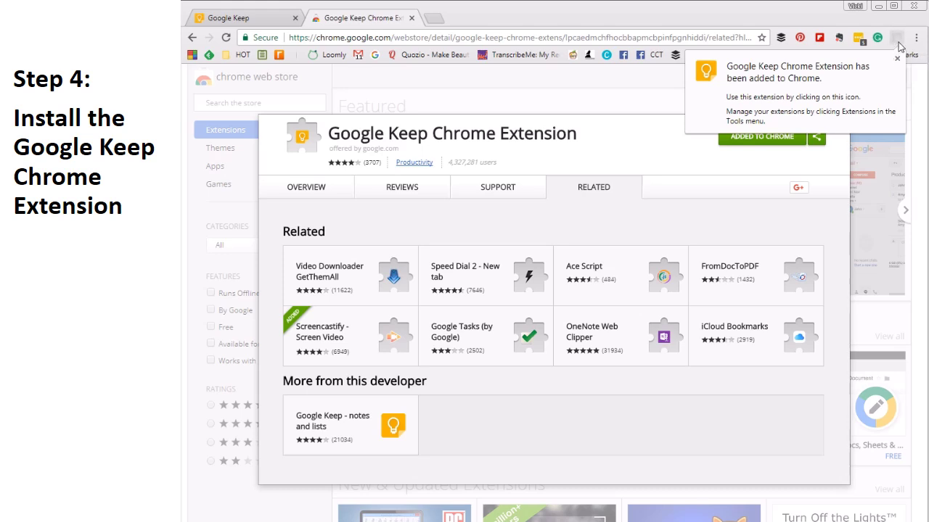
click(895, 56)
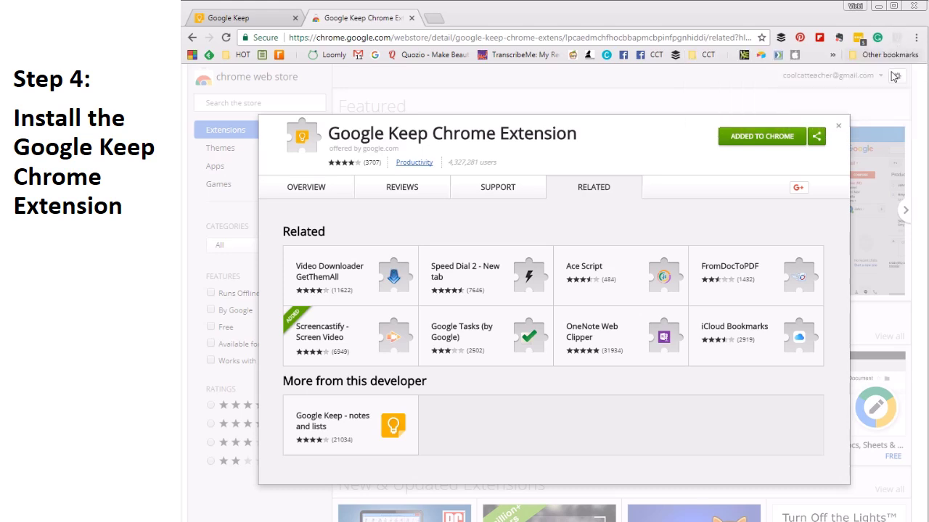
click(433, 18)
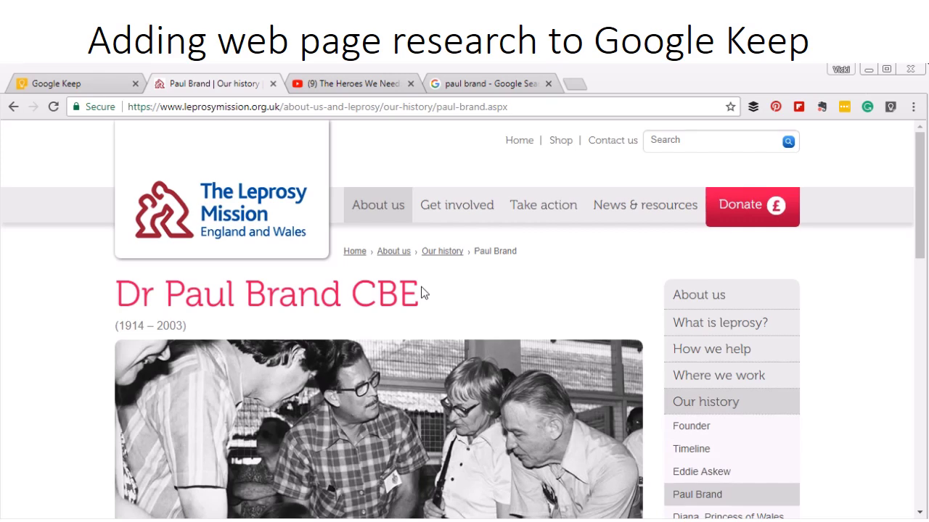
- Select the biography paragraph ending 'They are tears of joy.'
scroll(437, 281, down, 7)
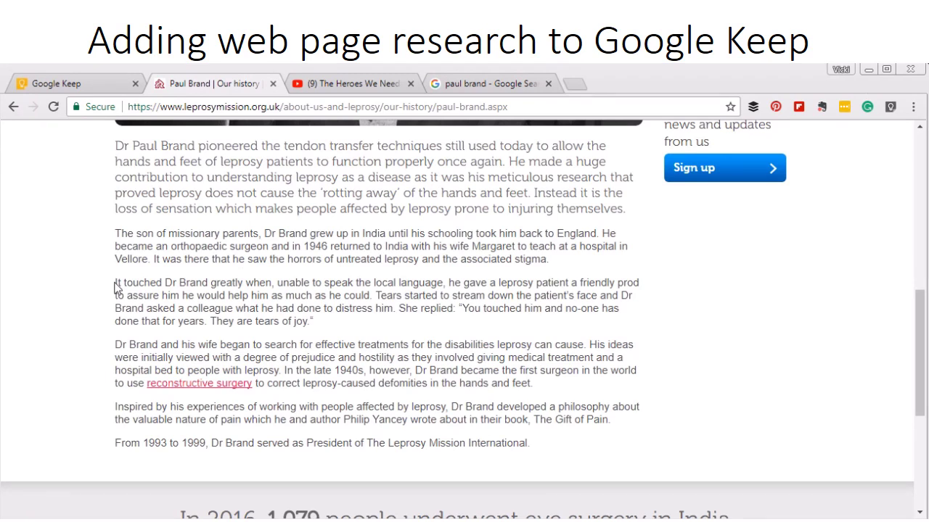
drag(116, 282, 319, 323)
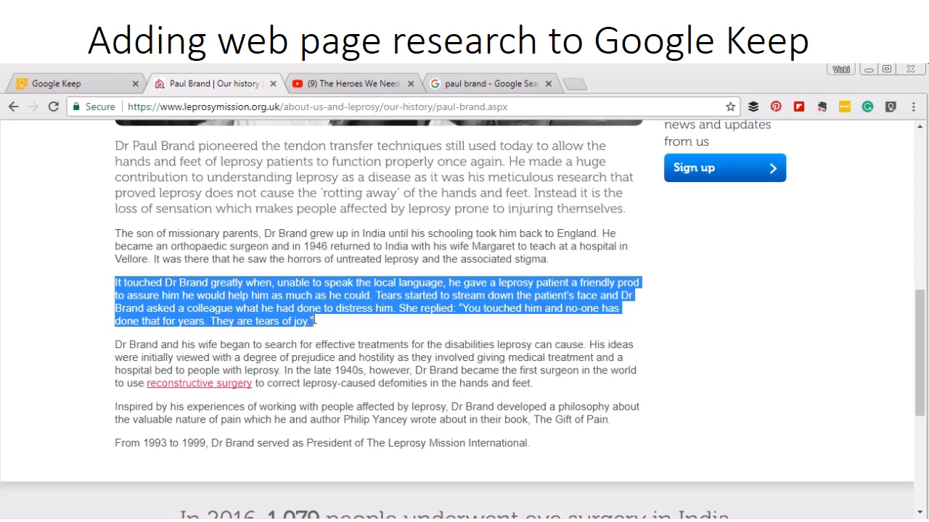
- Save the tears-of-joy paragraph to Keep with the doctor's history title and his label
click(890, 107)
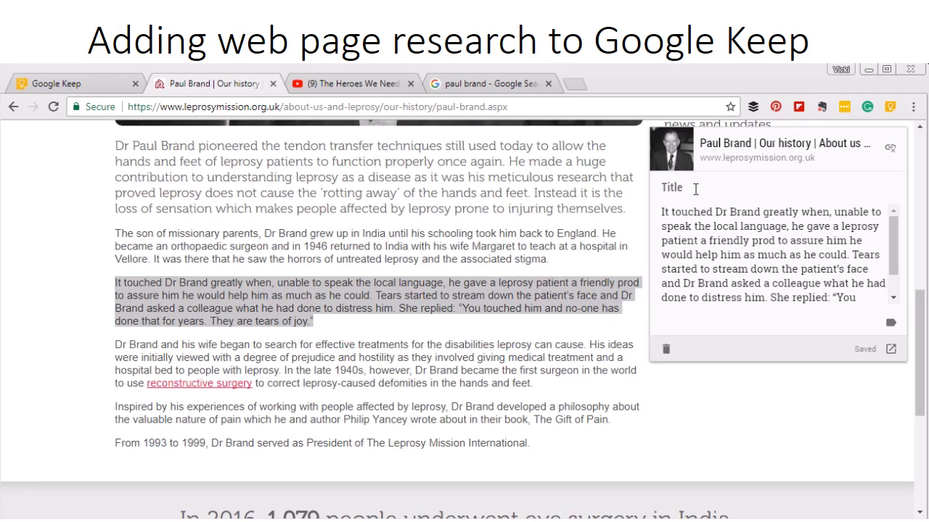
text(History of Dr. )
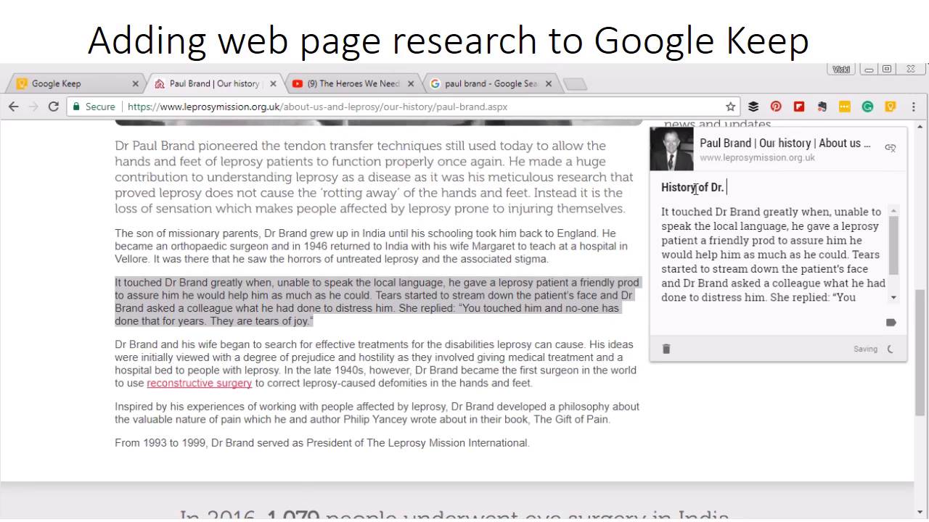
text(Paul Brand)
click(890, 322)
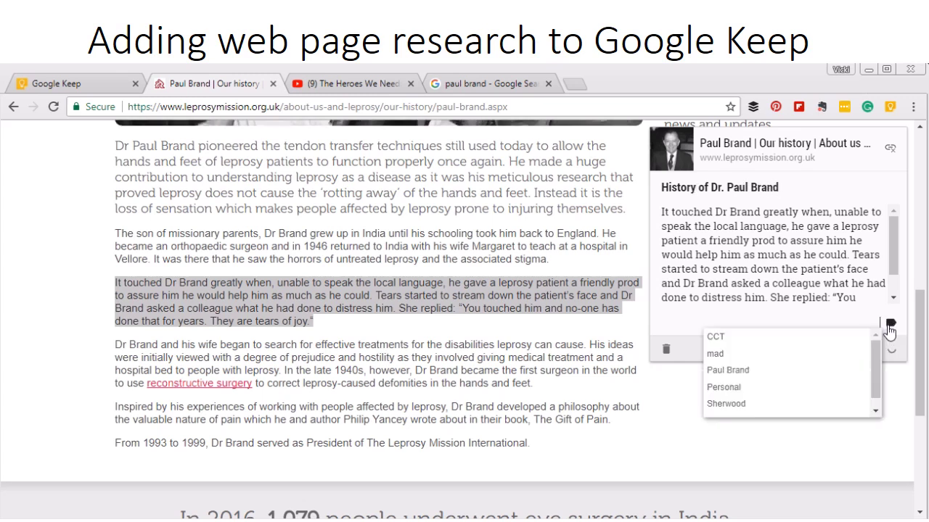
click(785, 372)
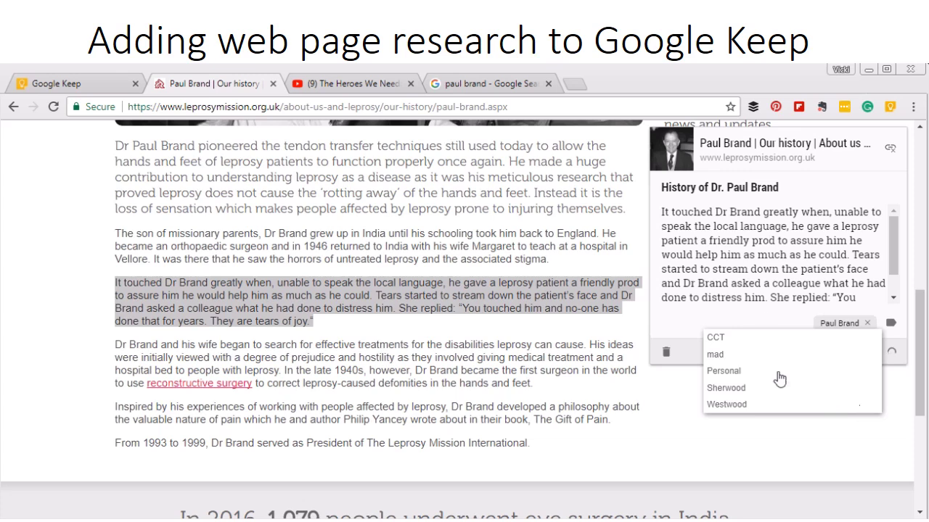
click(805, 283)
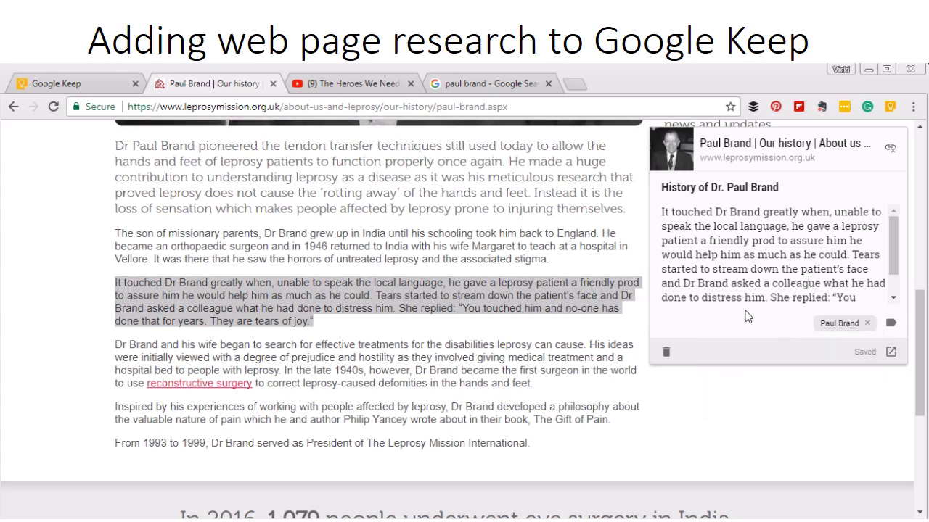
click(549, 280)
scroll(549, 341, down, 1)
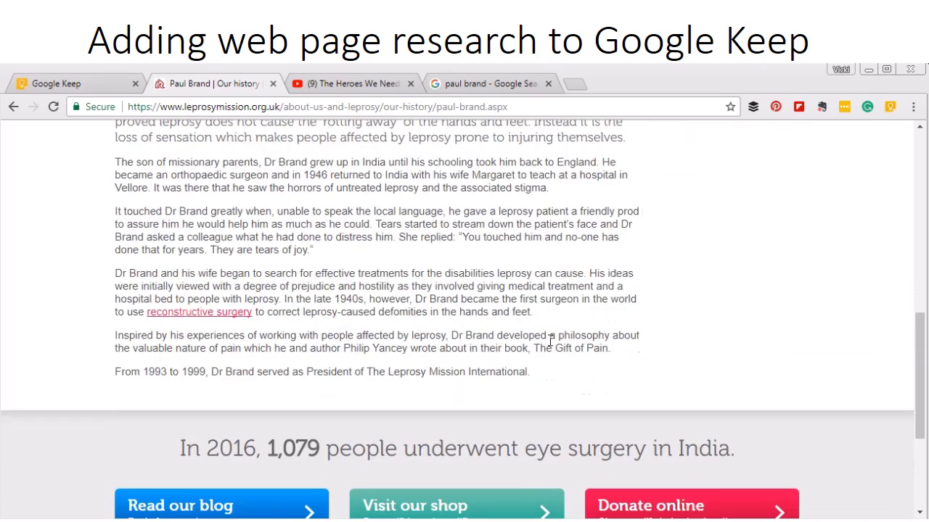
scroll(550, 341, down, 3)
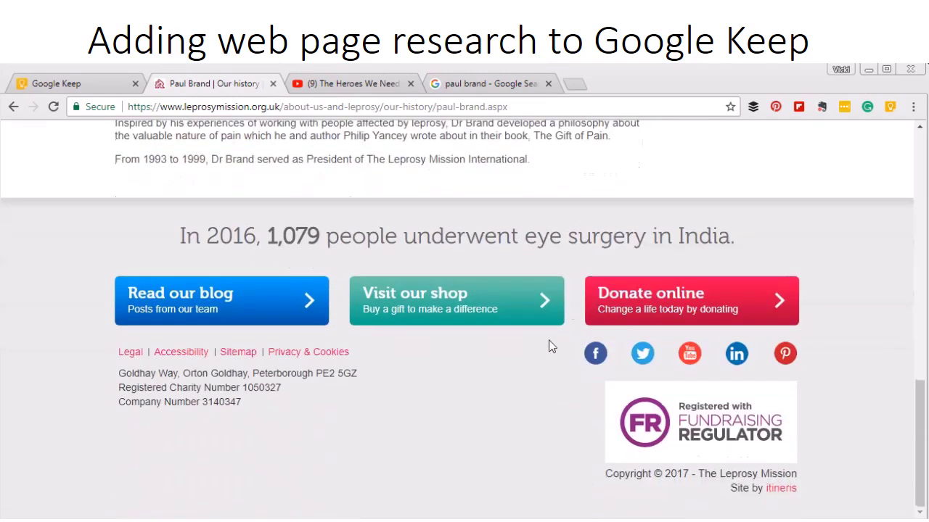
scroll(549, 347, up, 3)
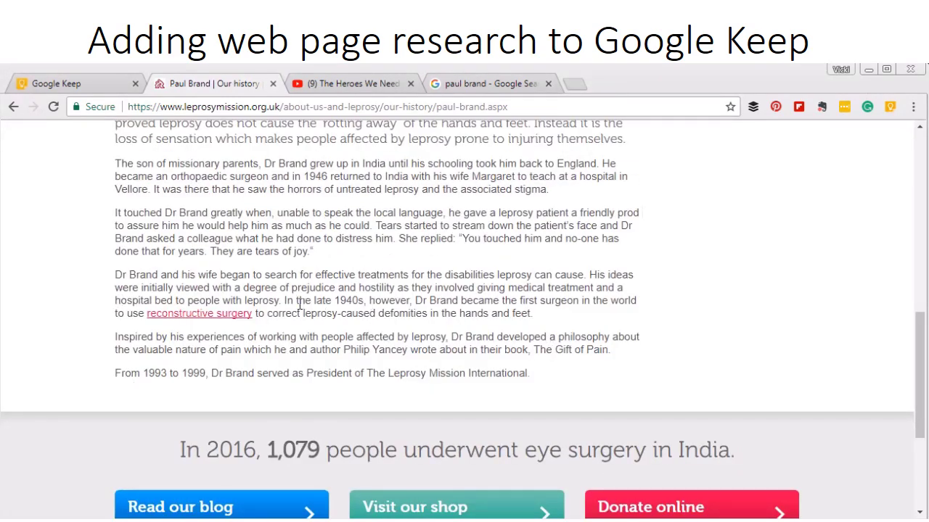
- Append the late-1940s reconstructive surgery passage to the history note, separated by a dash line
drag(286, 300, 534, 317)
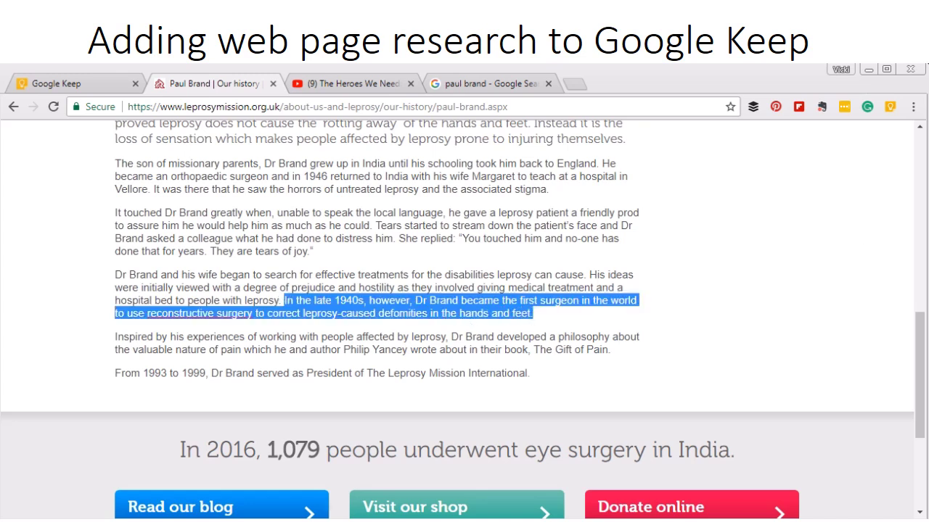
click(890, 106)
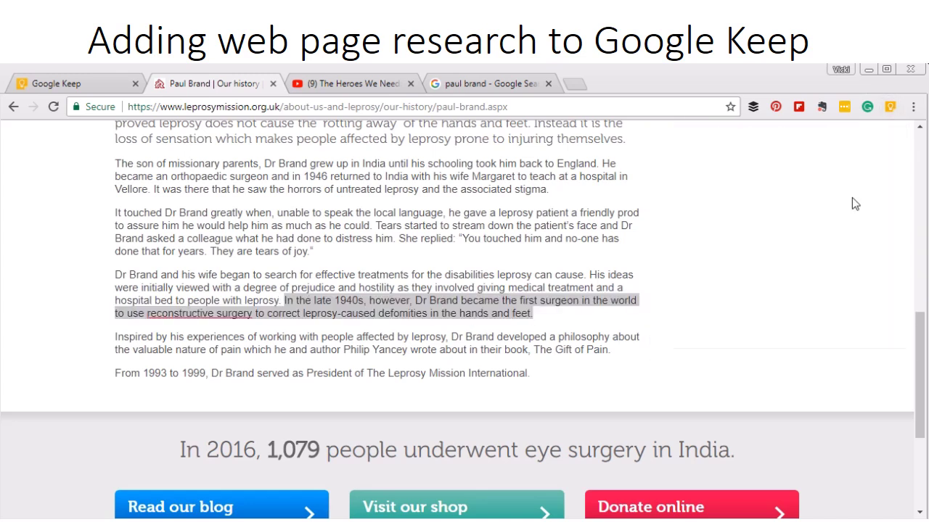
click(890, 106)
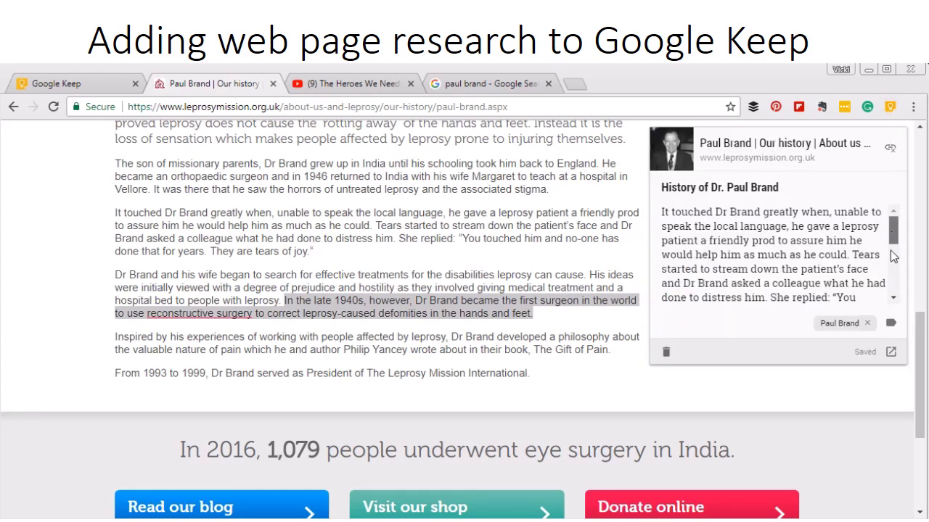
drag(890, 250, 886, 298)
click(871, 227)
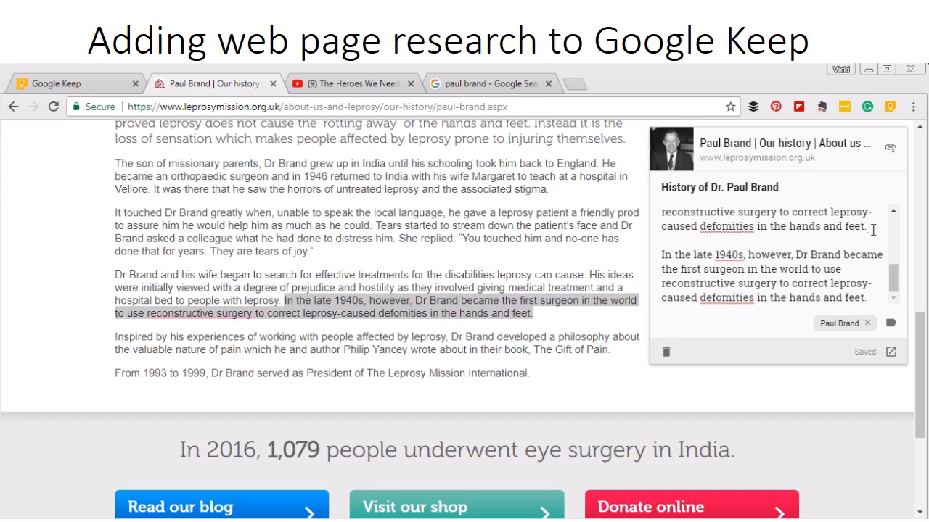
key(Return)
key(Return)
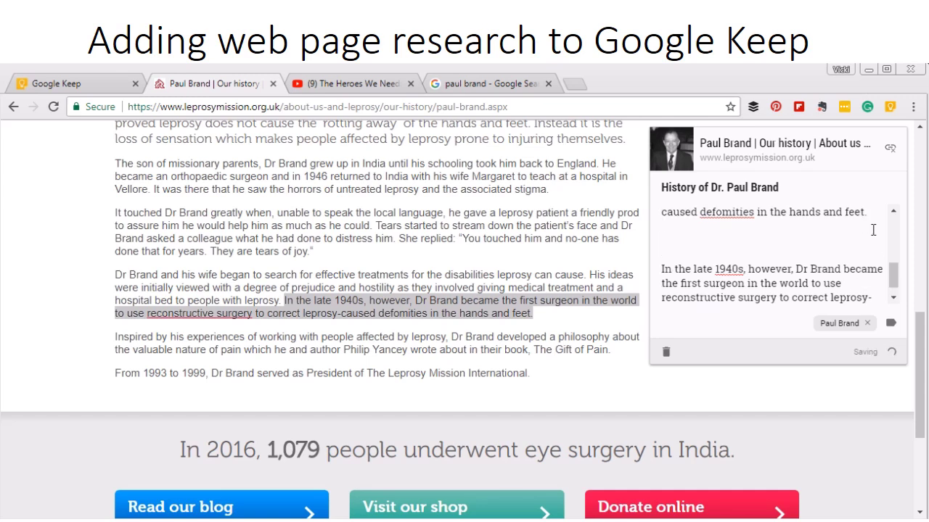
text(-)
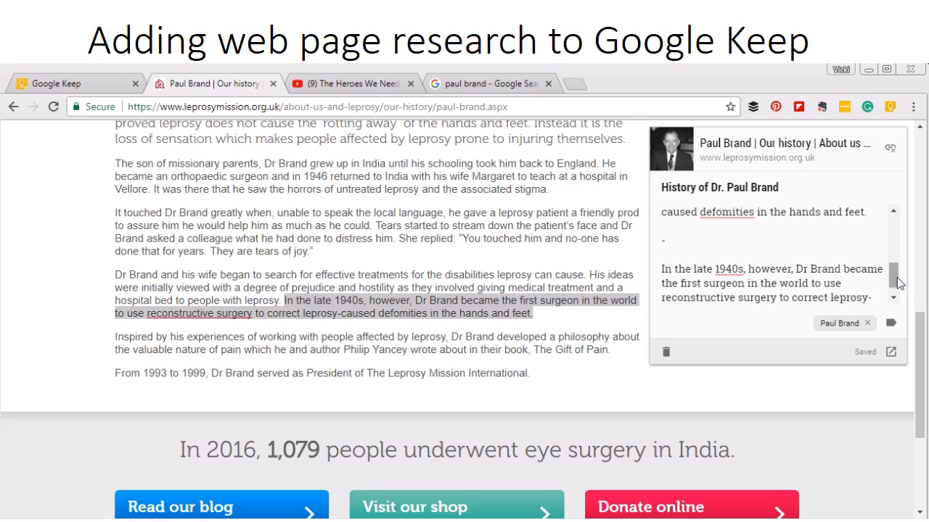
- Below 'tears of joy.', add a dash remark about a leprosy patient who hadn't been touched
drag(894, 270, 893, 250)
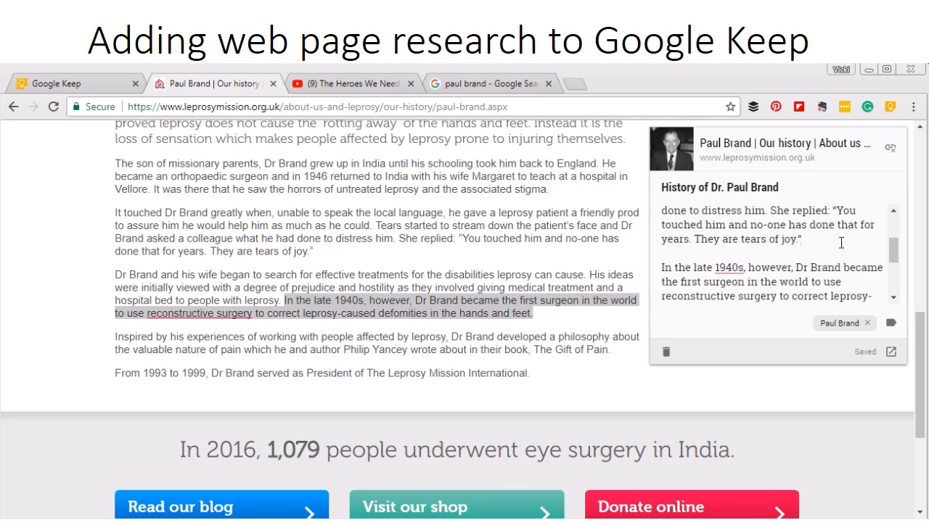
key(Return)
key(Return)
text(- )
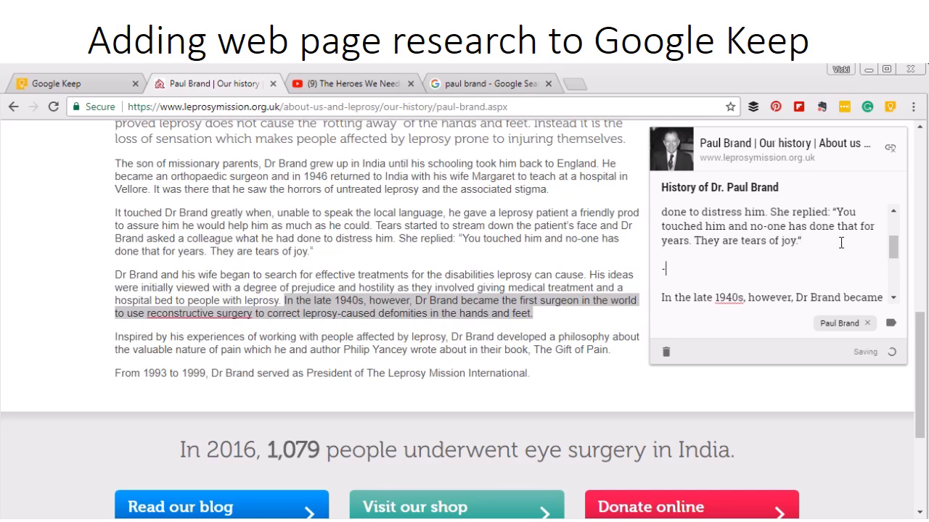
text(Dr. Brand was moved by a stry o)
key(BackSpace)
key(BackSpace)
key(BackSpace)
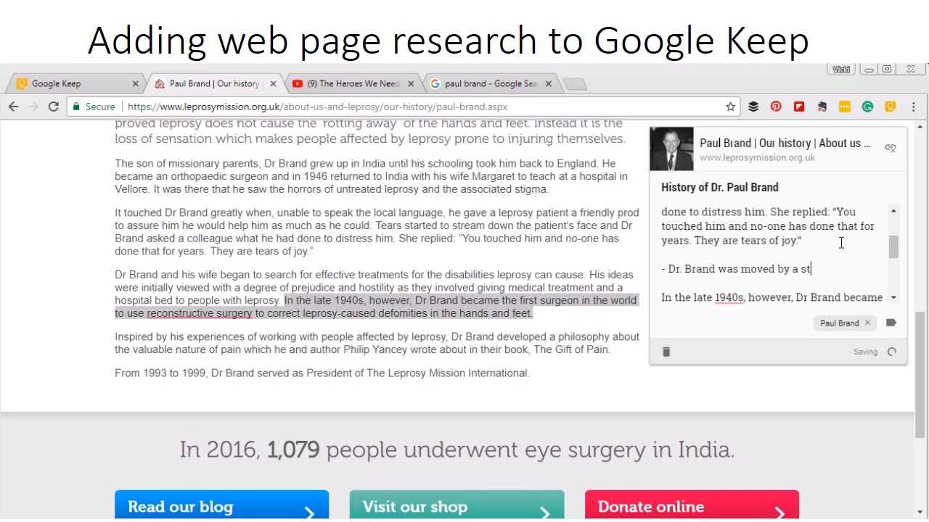
text(leprosy patiet who)
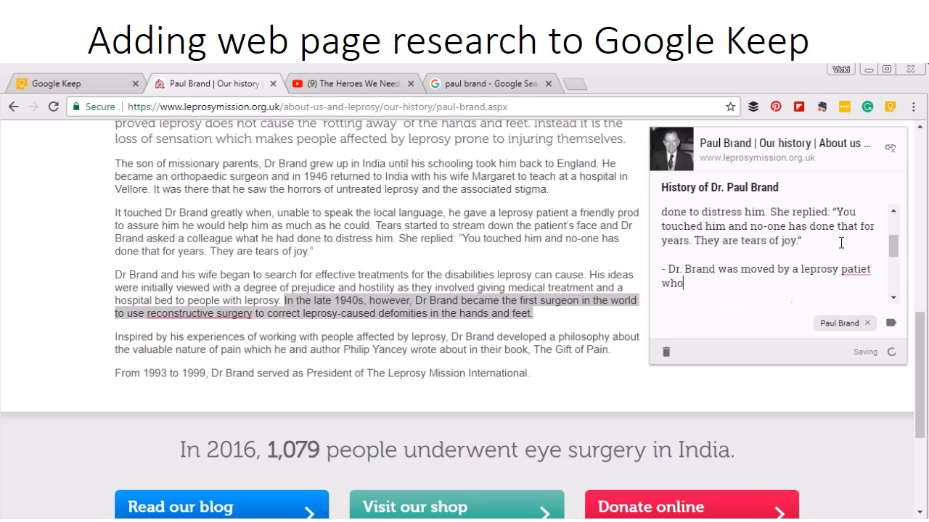
text( said he hadn't )
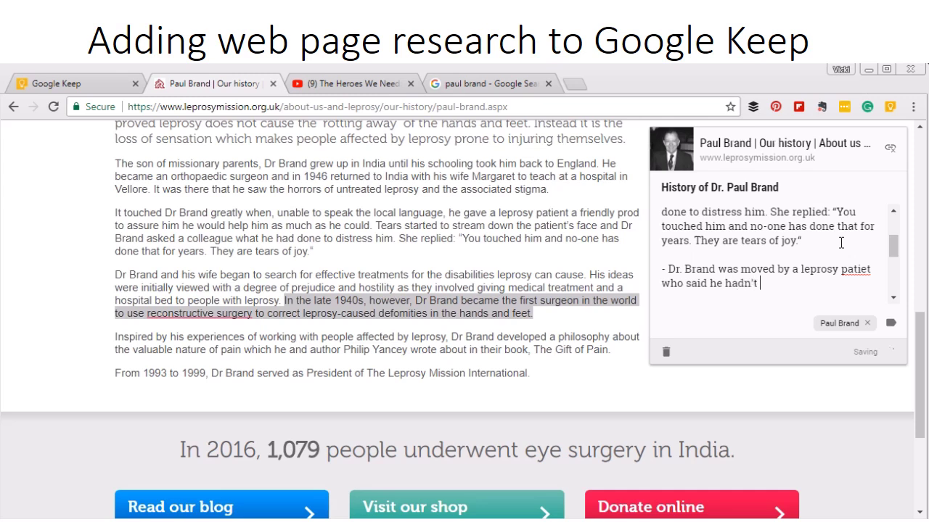
text(be touched.)
- Correct 'be' to 'been' and 'patiet' to 'patient', then close the note
click(773, 283)
text(en)
right_click(861, 268)
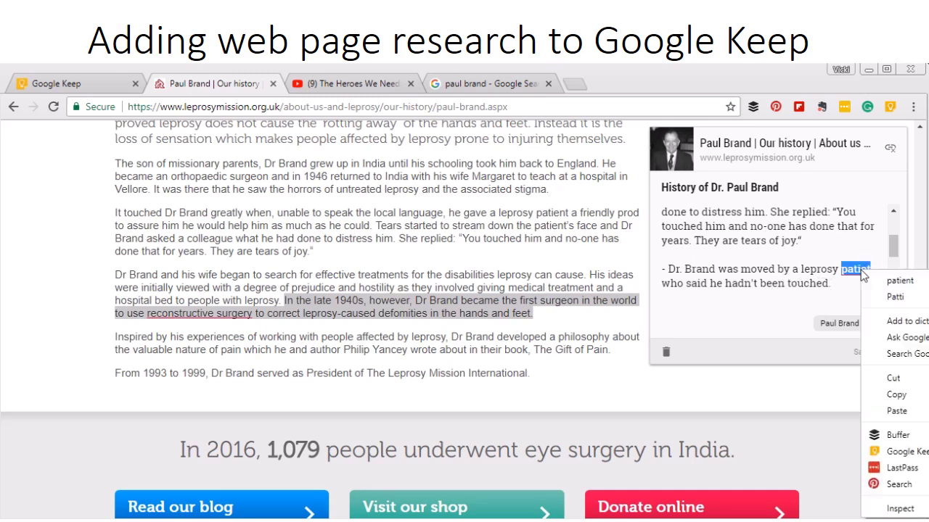
click(879, 280)
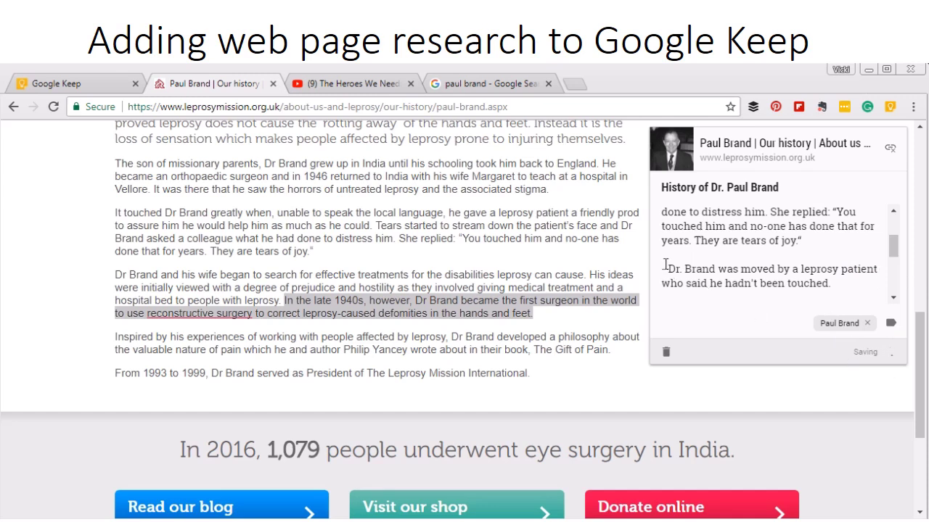
click(601, 238)
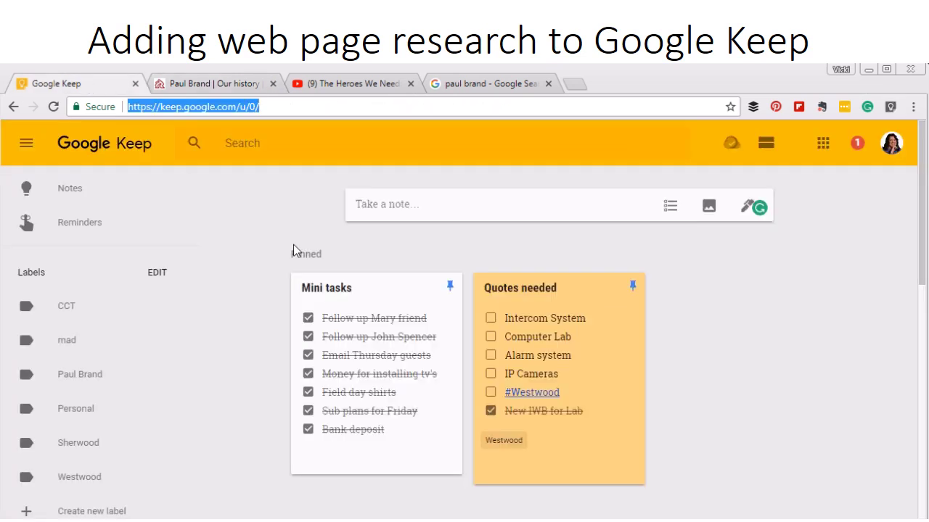
- Confirm the history note appears under Others, then switch to 'The Heroes We Need' video tab
scroll(471, 307, down, 3)
scroll(412, 367, down, 2)
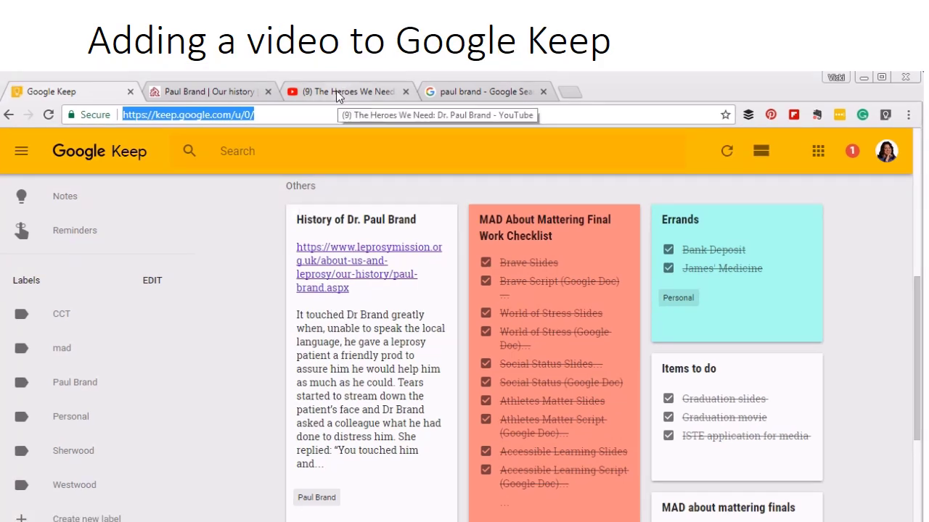
click(336, 90)
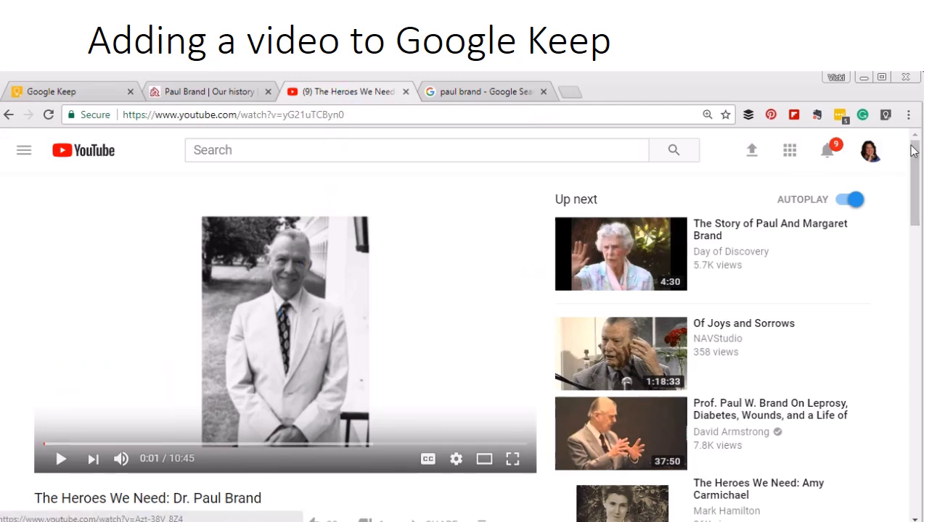
- Start the video playing and open a new Keep note for its page
click(885, 114)
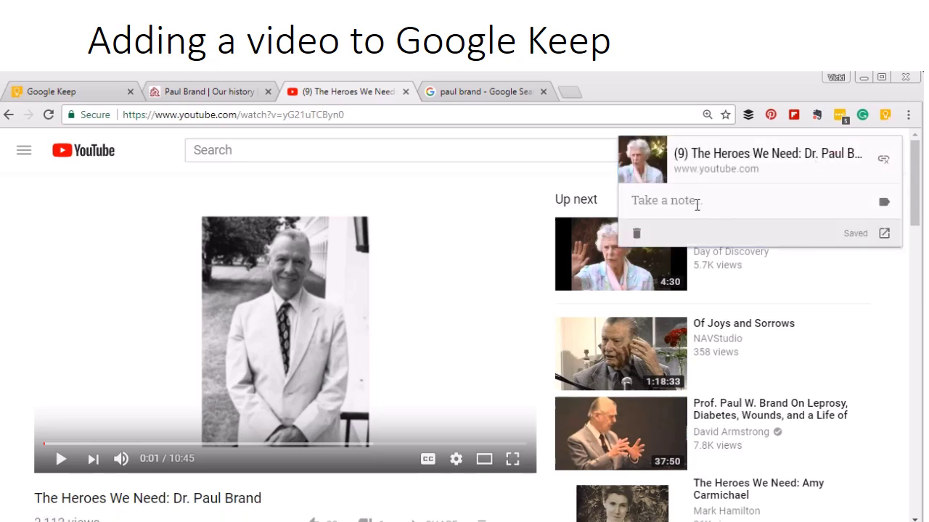
click(62, 468)
click(62, 467)
click(884, 118)
click(790, 196)
click(886, 118)
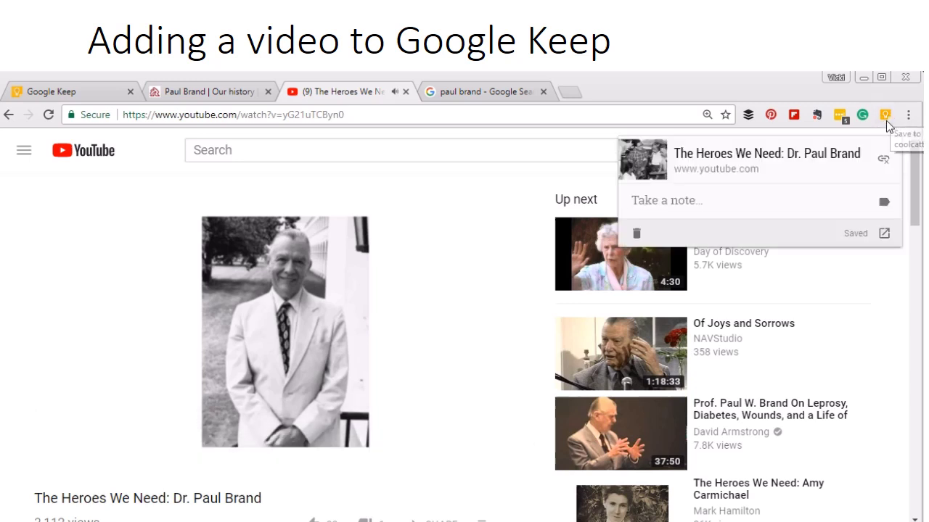
click(718, 197)
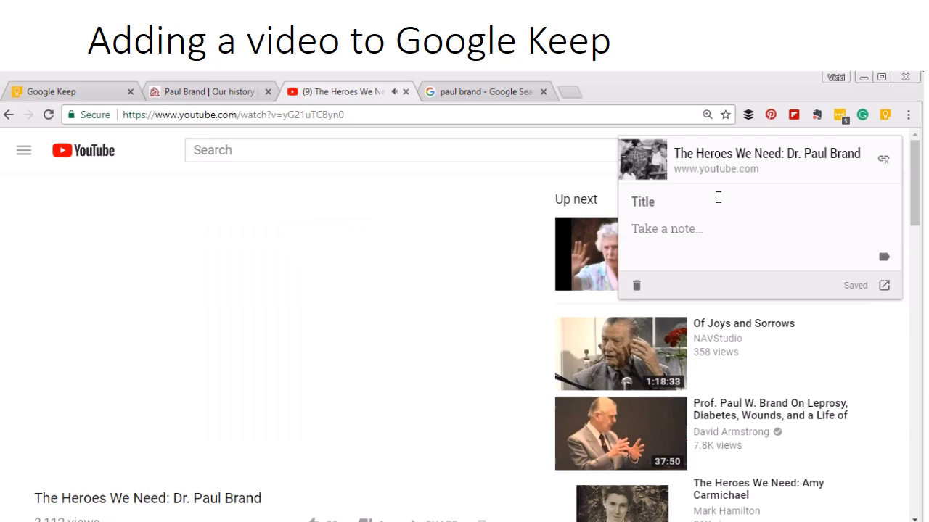
- Write 'Born in Rural India.' in the note and title it with the doctor's history
text(Born in Rural )
text(Idni)
key(BackSpace)
key(BackSpace)
key(BackSpace)
text(ndia.)
click(711, 201)
text(J)
key(BackSpace)
text(Histor)
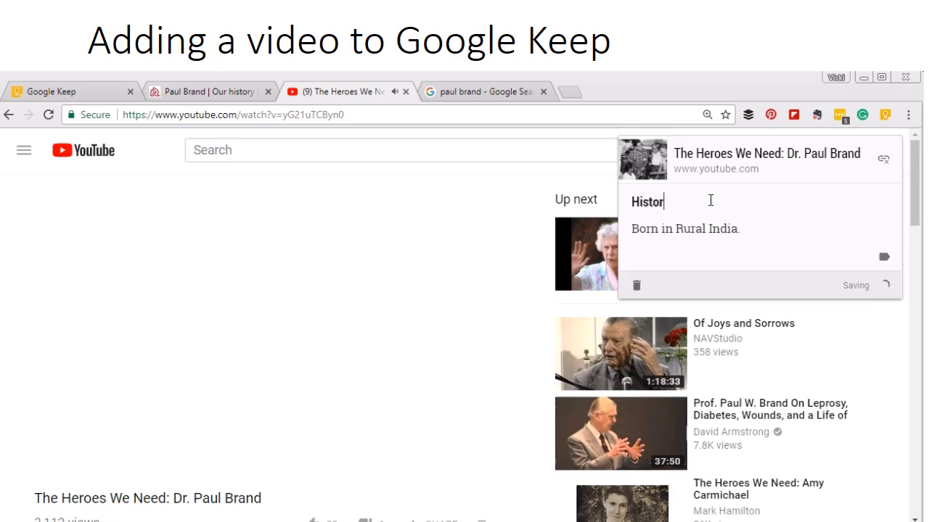
text(y of Paul Brand)
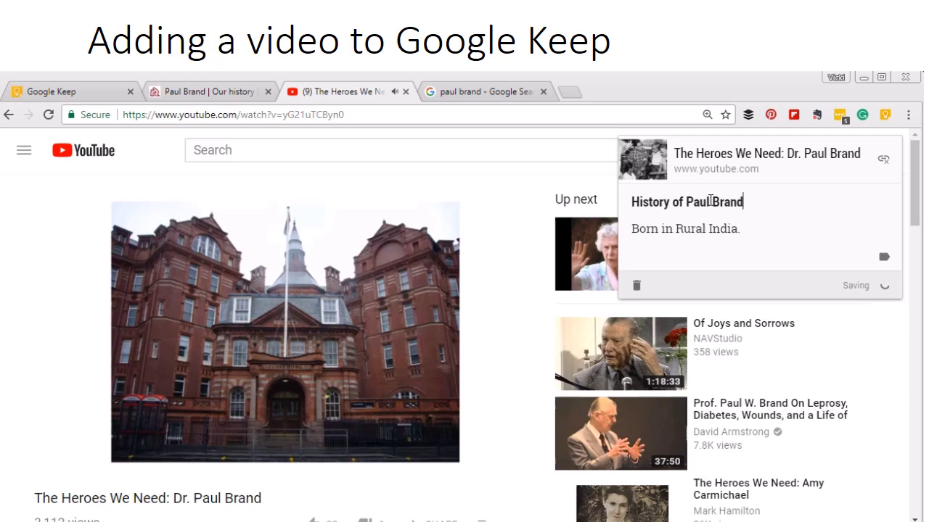
- Pause the video, tag the note with the doctor's label, and close the Keep panel
click(61, 457)
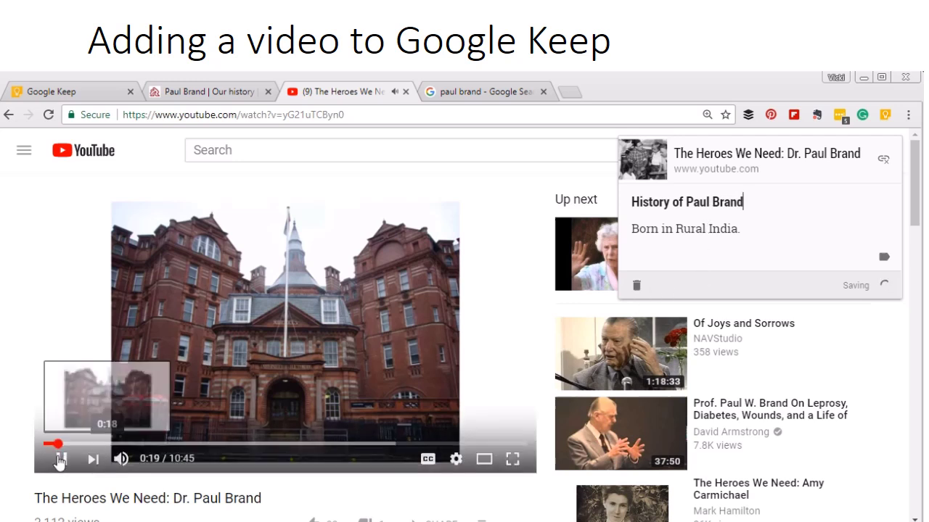
click(885, 115)
click(885, 115)
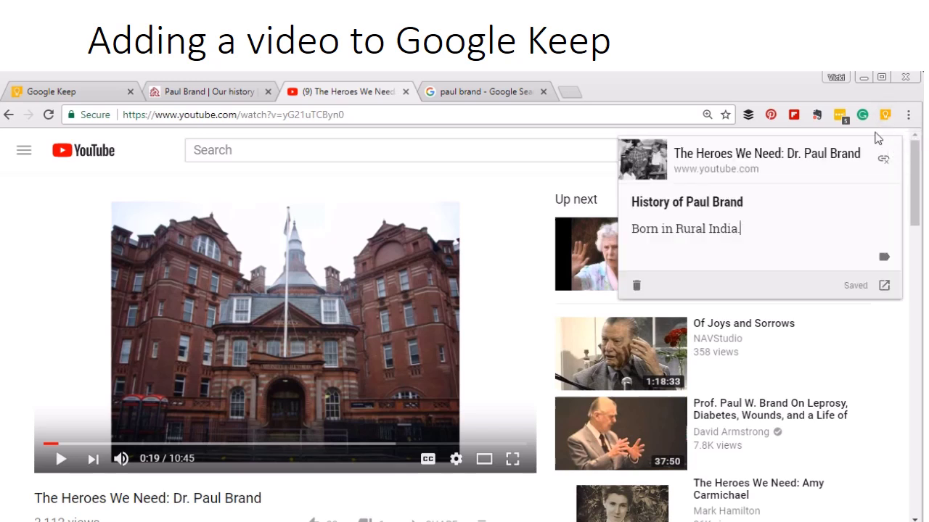
click(884, 256)
click(734, 309)
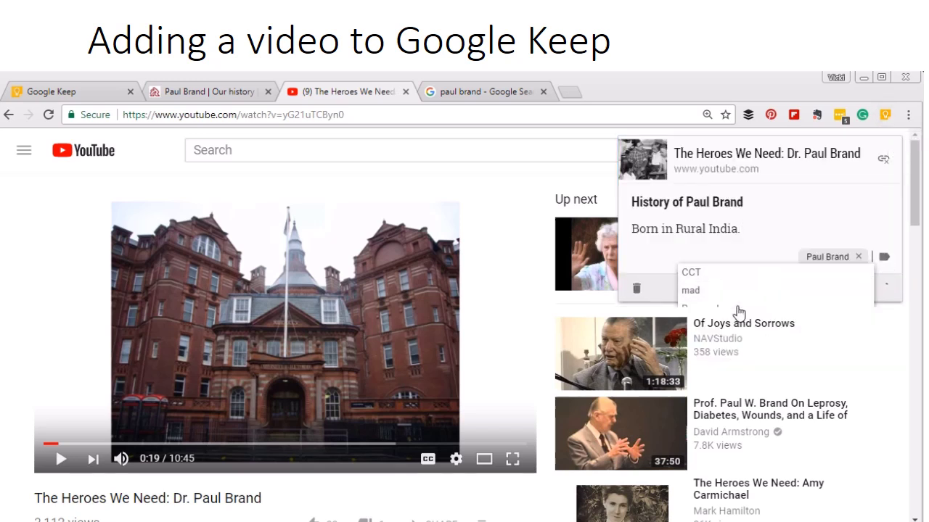
click(775, 227)
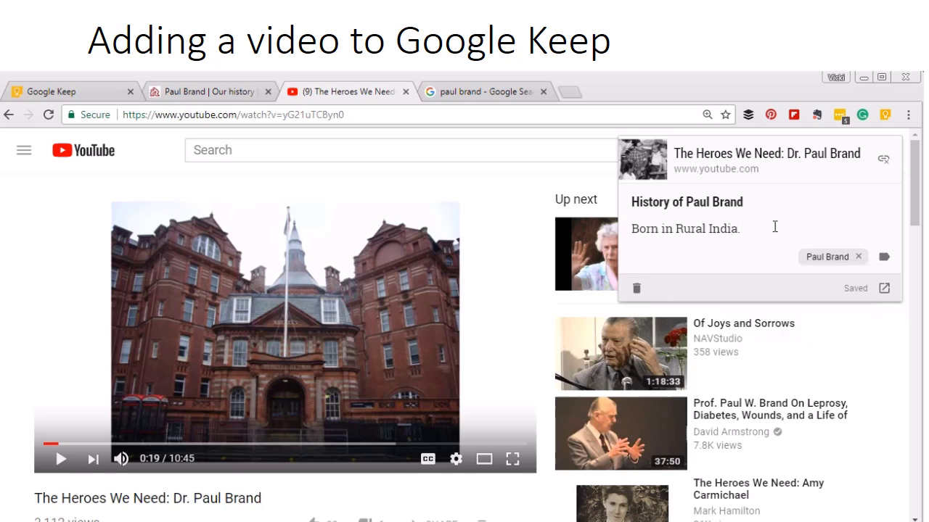
click(580, 175)
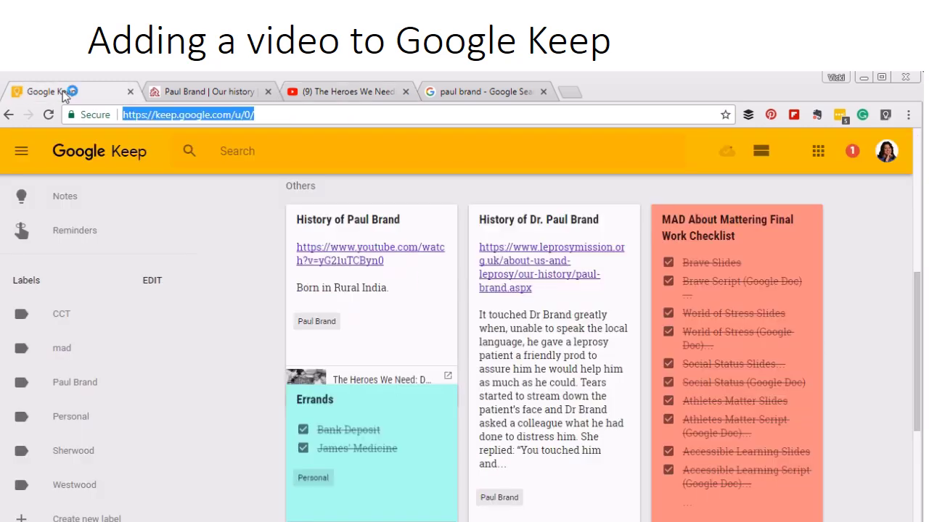
- Confirm the History of Paul Brand video note appears in Google Keep
click(64, 93)
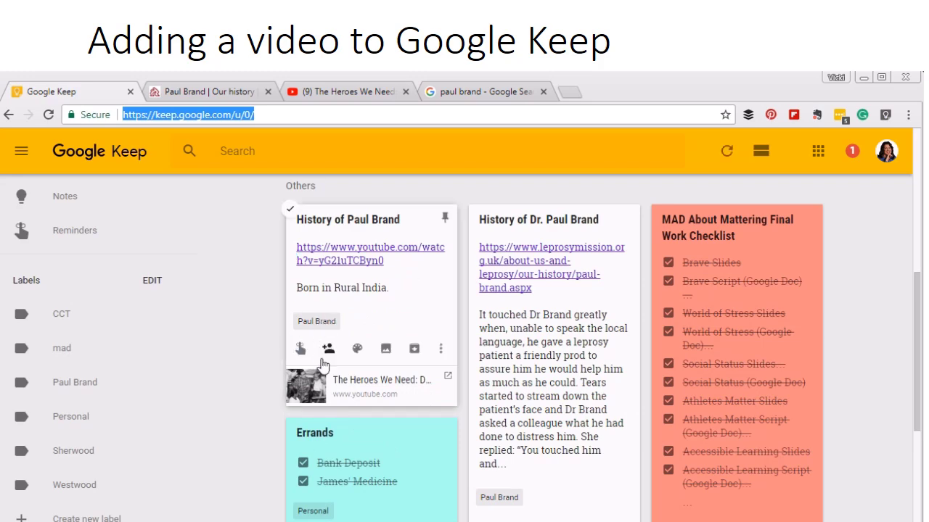
scroll(323, 356, down, 3)
scroll(323, 364, up, 3)
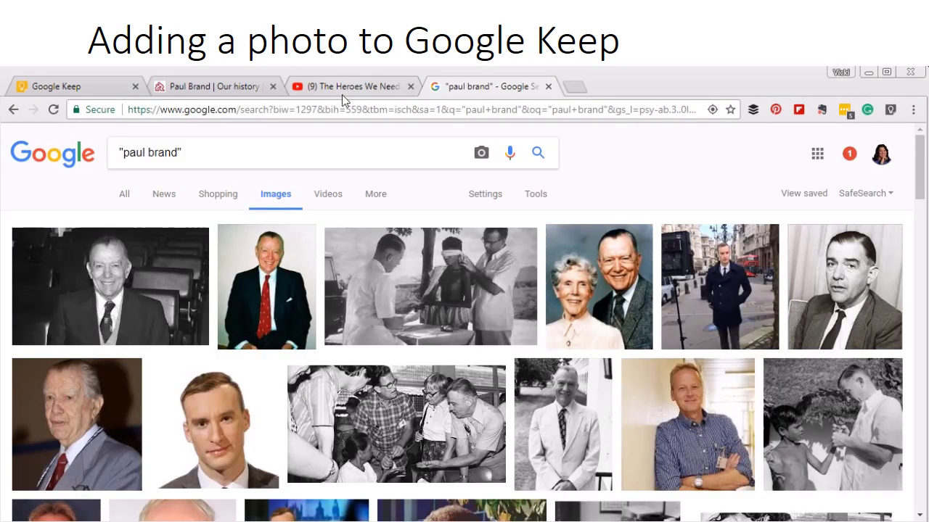
- Open the blindfolded leprosy patient photo (PEPBaction.jpg) full-size on its own page
click(428, 289)
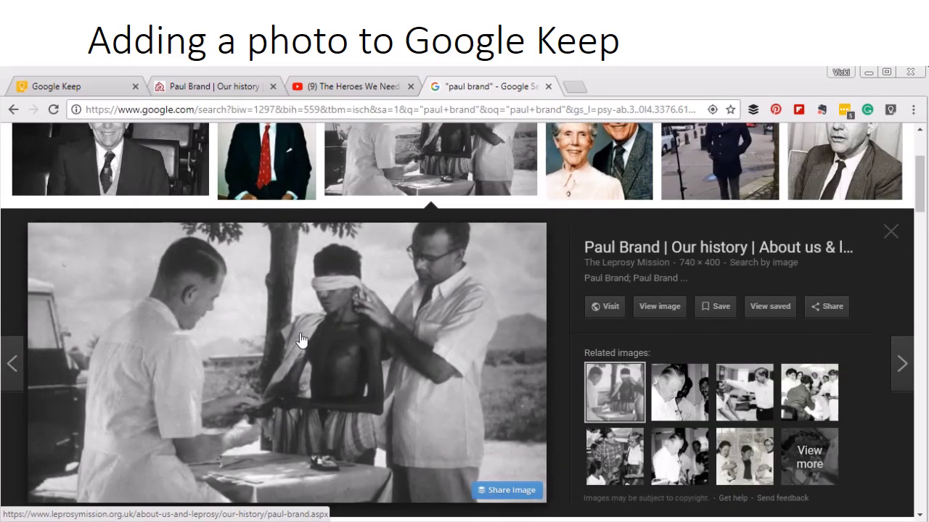
click(641, 309)
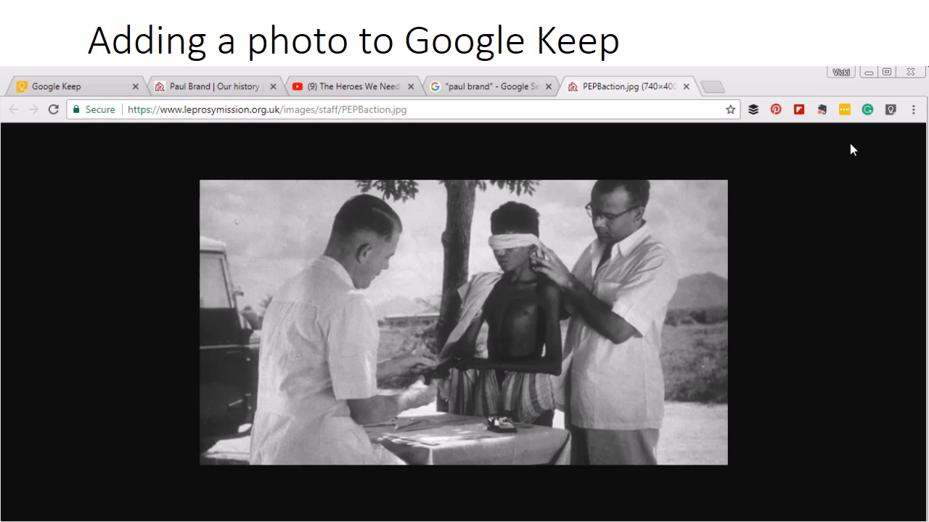
- Save the photo page to Keep with the note text 'Leprosy Patient'
click(890, 111)
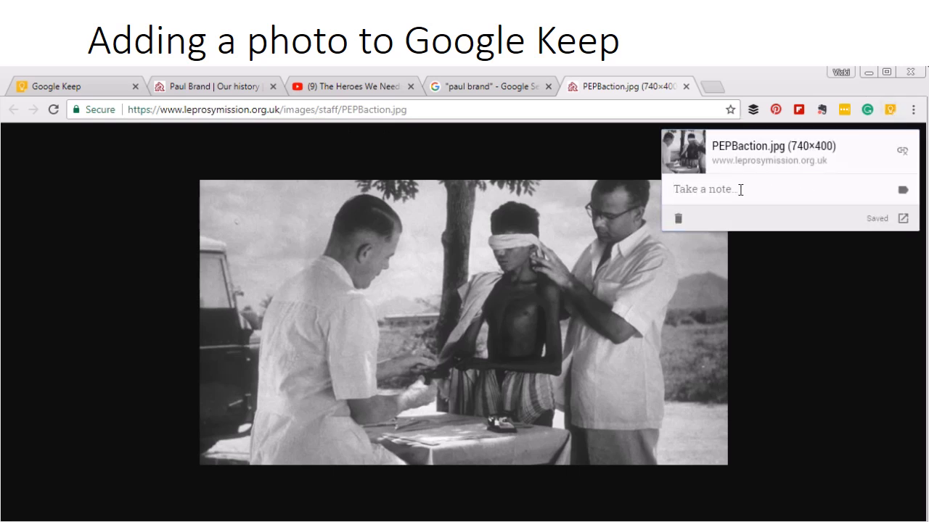
click(740, 191)
text(Leprose P)
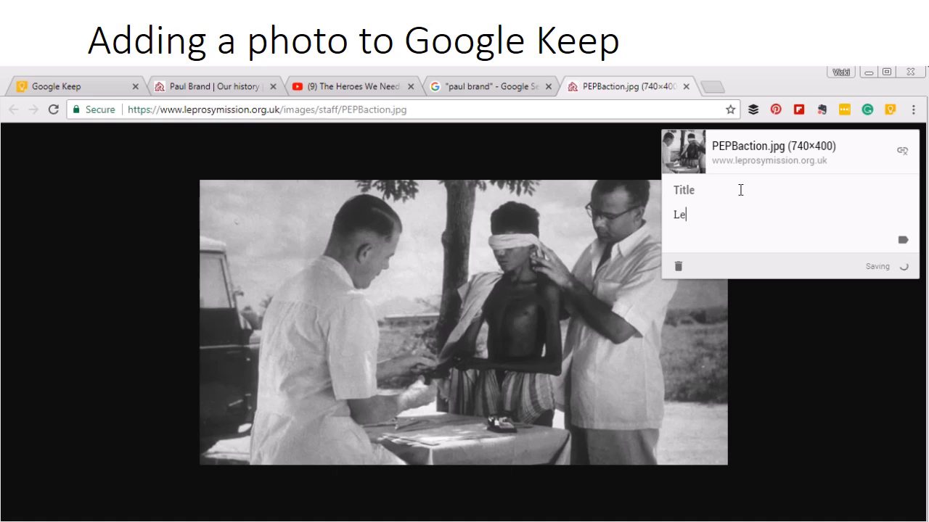
key(BackSpace)
key(BackSpace)
key(BackSpace)
text(y Patie)
click(901, 240)
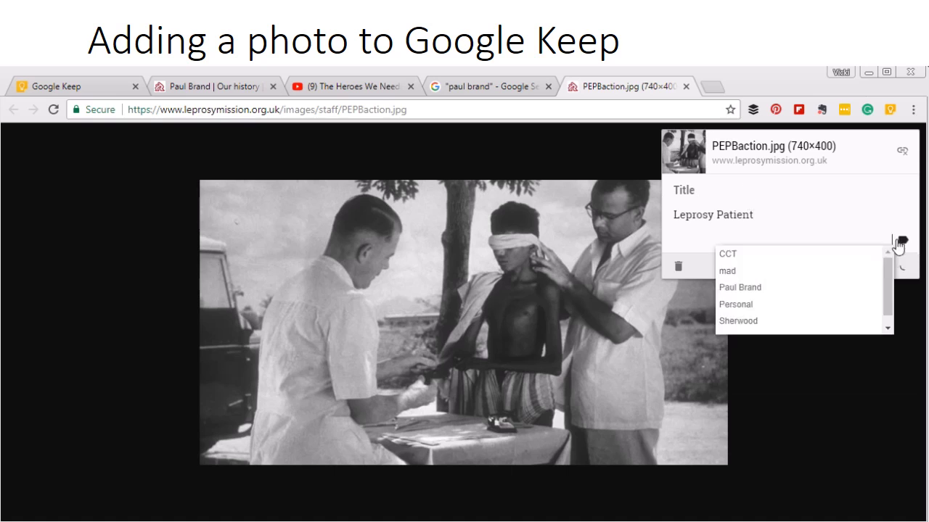
click(769, 289)
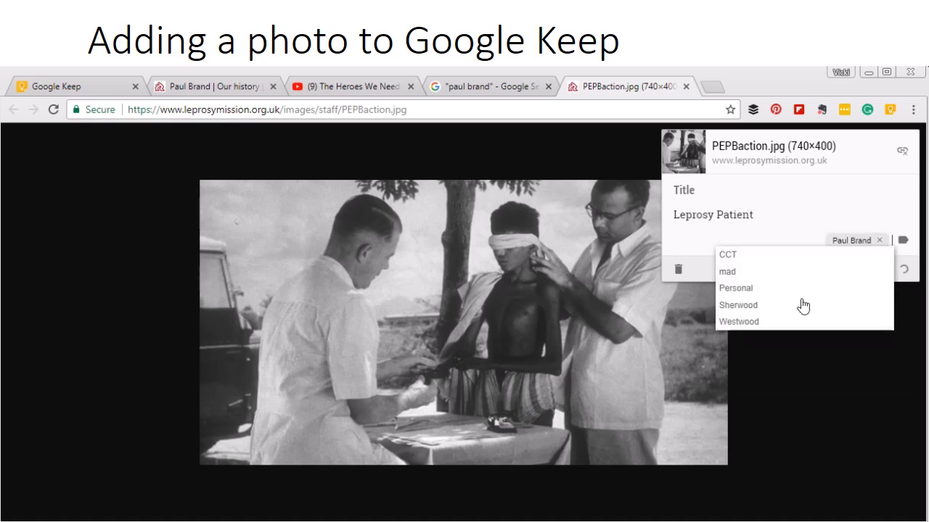
click(728, 212)
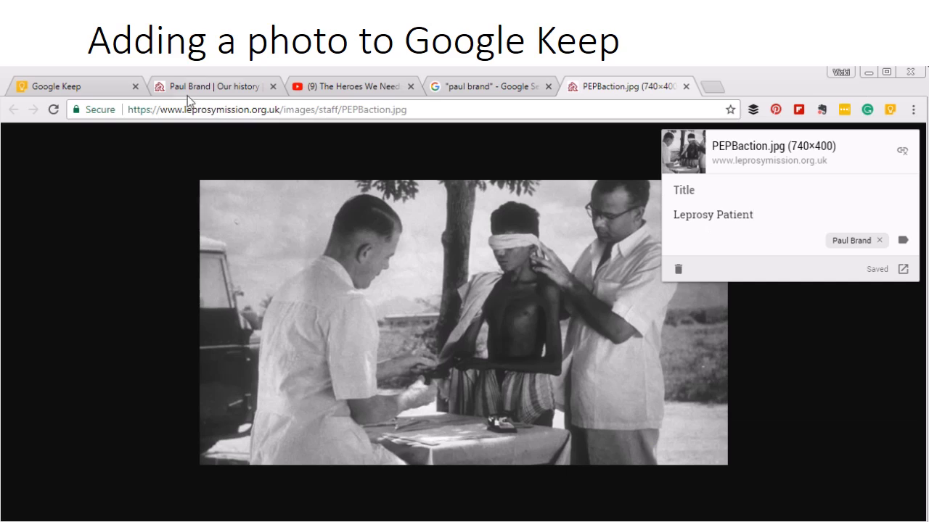
click(597, 155)
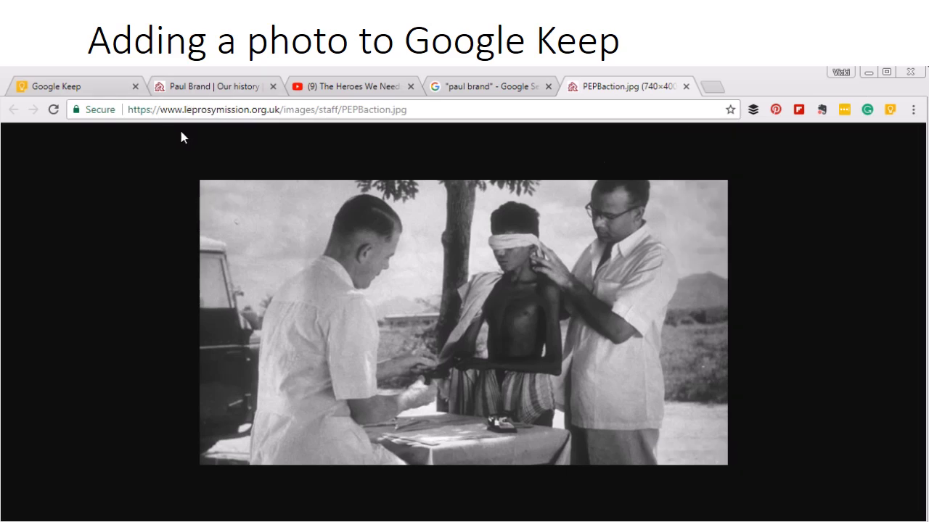
click(55, 85)
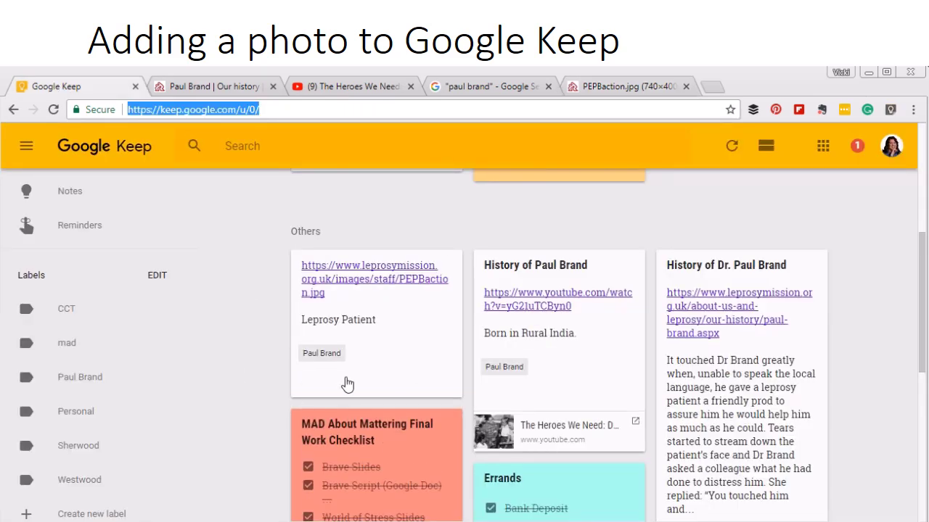
- Start adding an image to the Leprosy Patient note, then cancel the file chooser
mouse_move(352, 323)
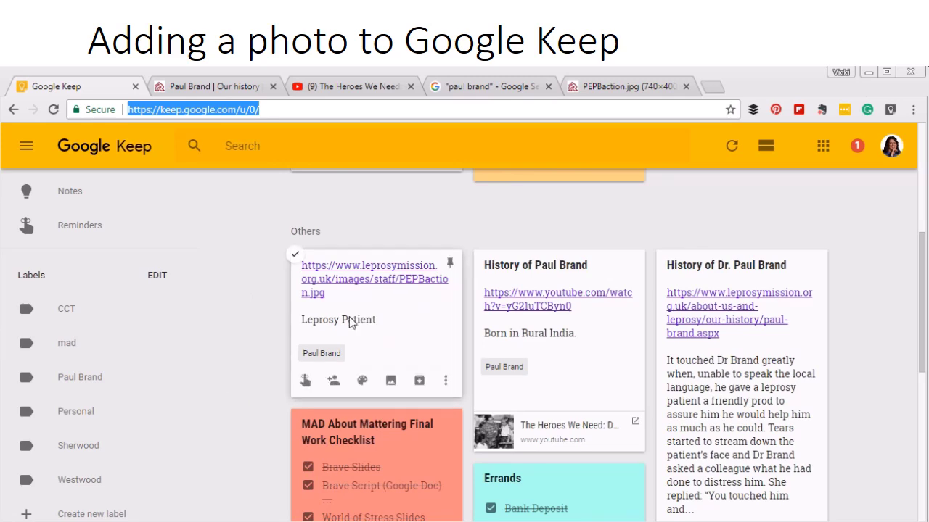
click(391, 382)
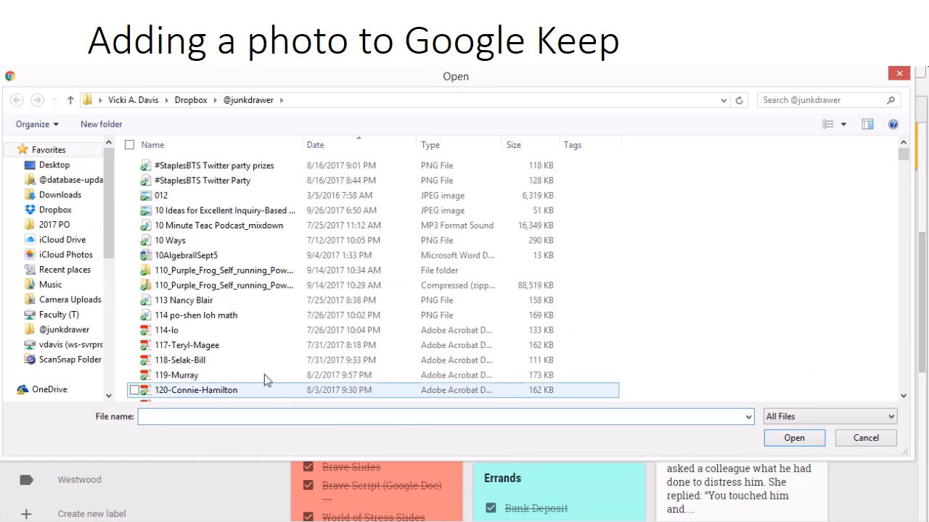
click(840, 441)
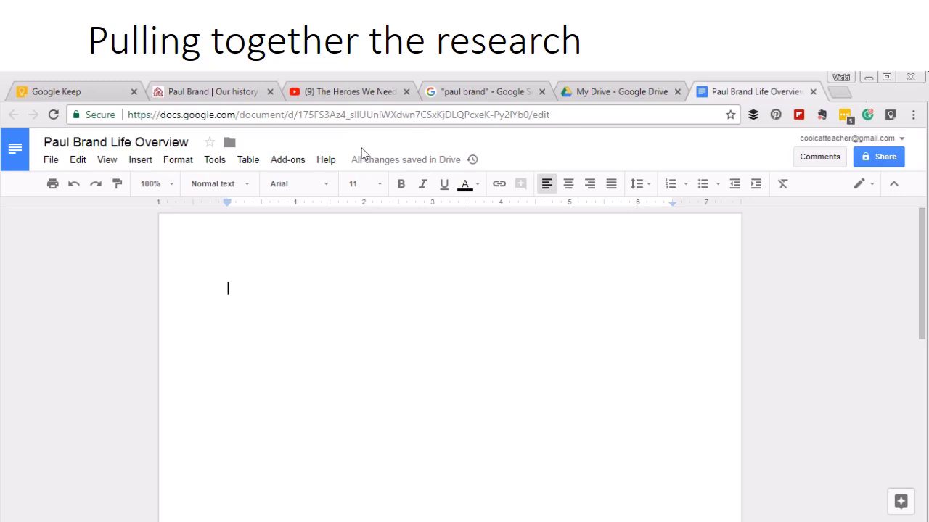
click(214, 161)
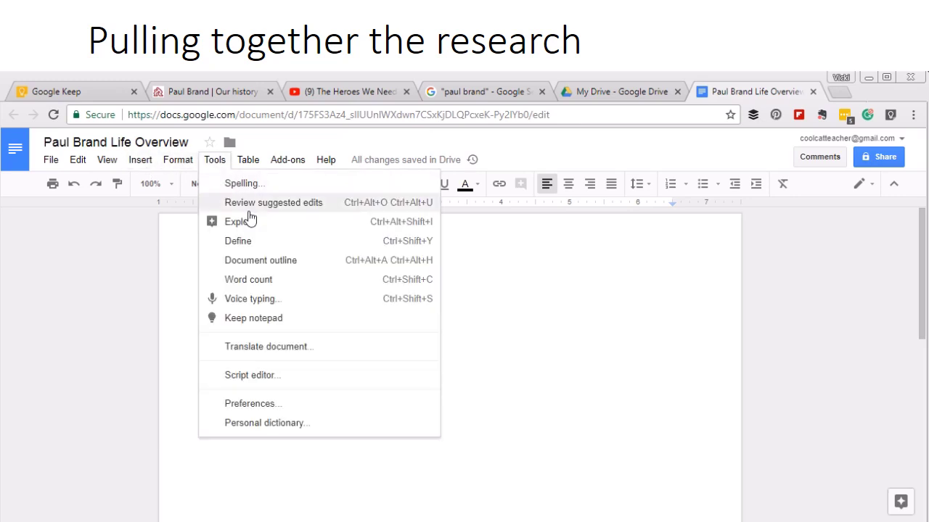
click(253, 318)
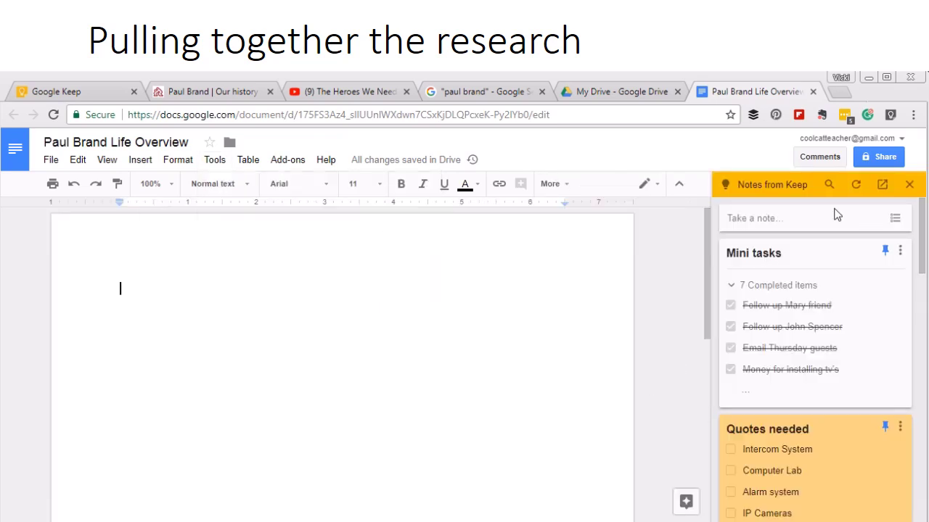
click(829, 186)
text(paul brand)
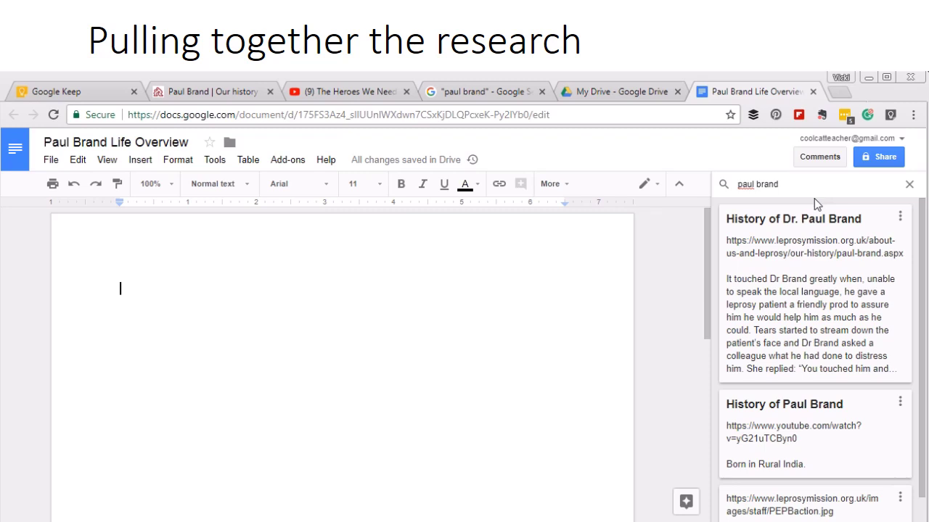
- Add the History of Dr. Paul Brand note to the document with its linked source
click(899, 216)
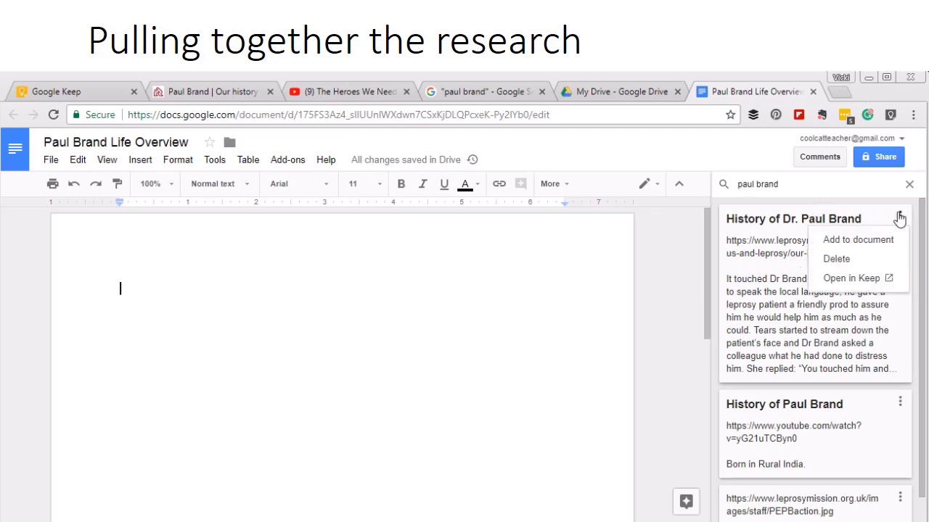
click(845, 241)
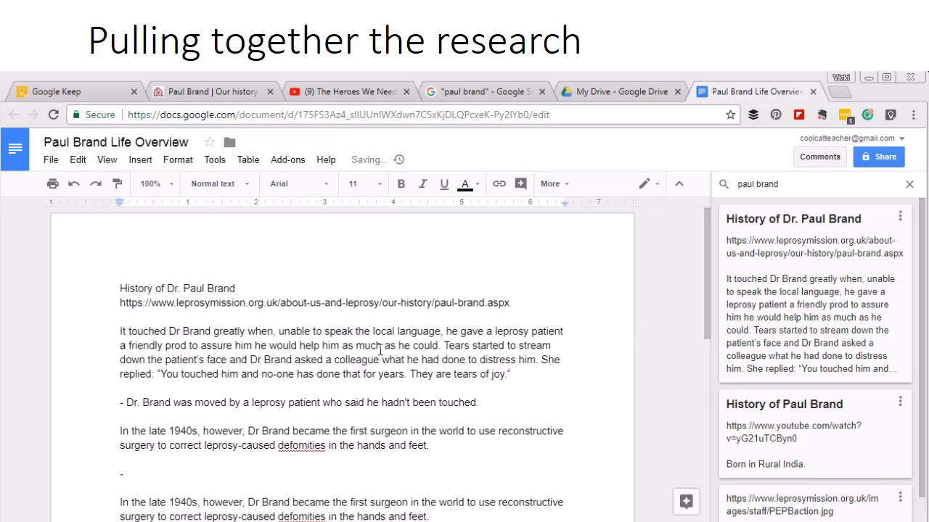
scroll(379, 351, down, 3)
scroll(510, 329, up, 2)
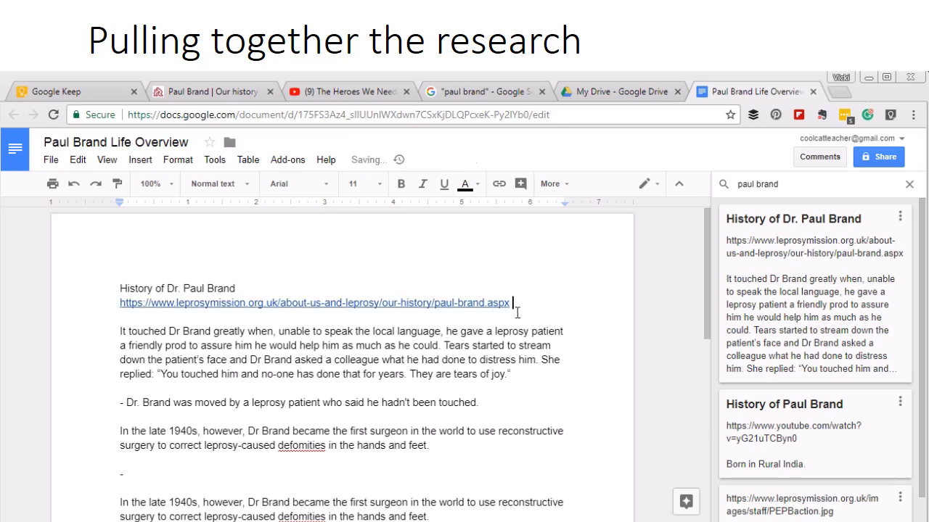
scroll(529, 356, down, 5)
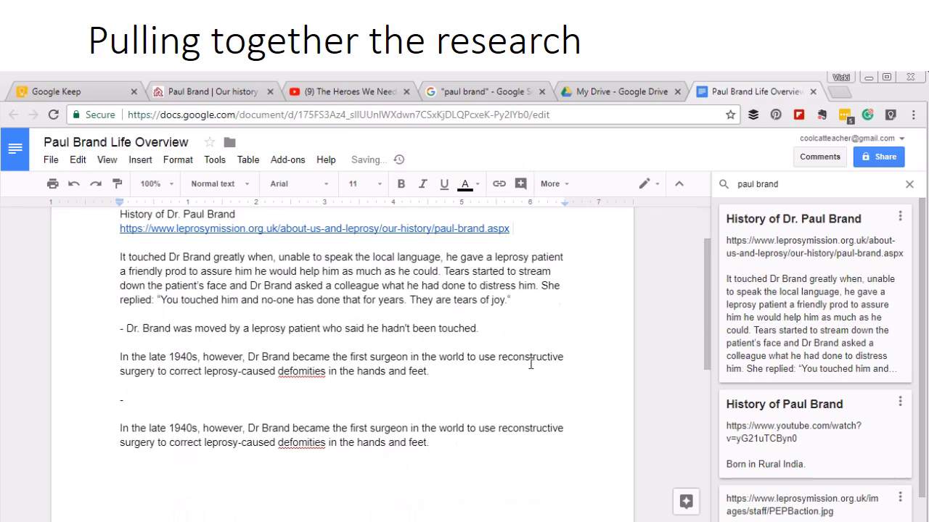
scroll(535, 362, up, 3)
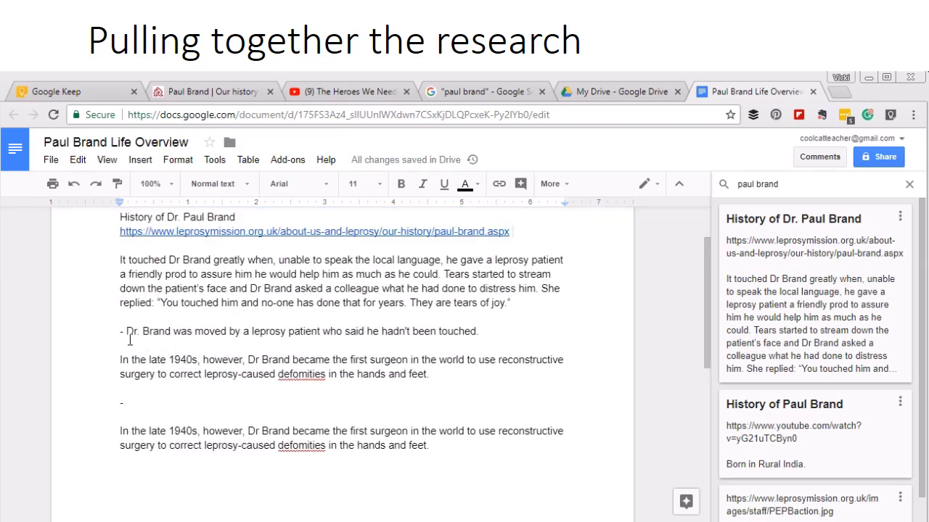